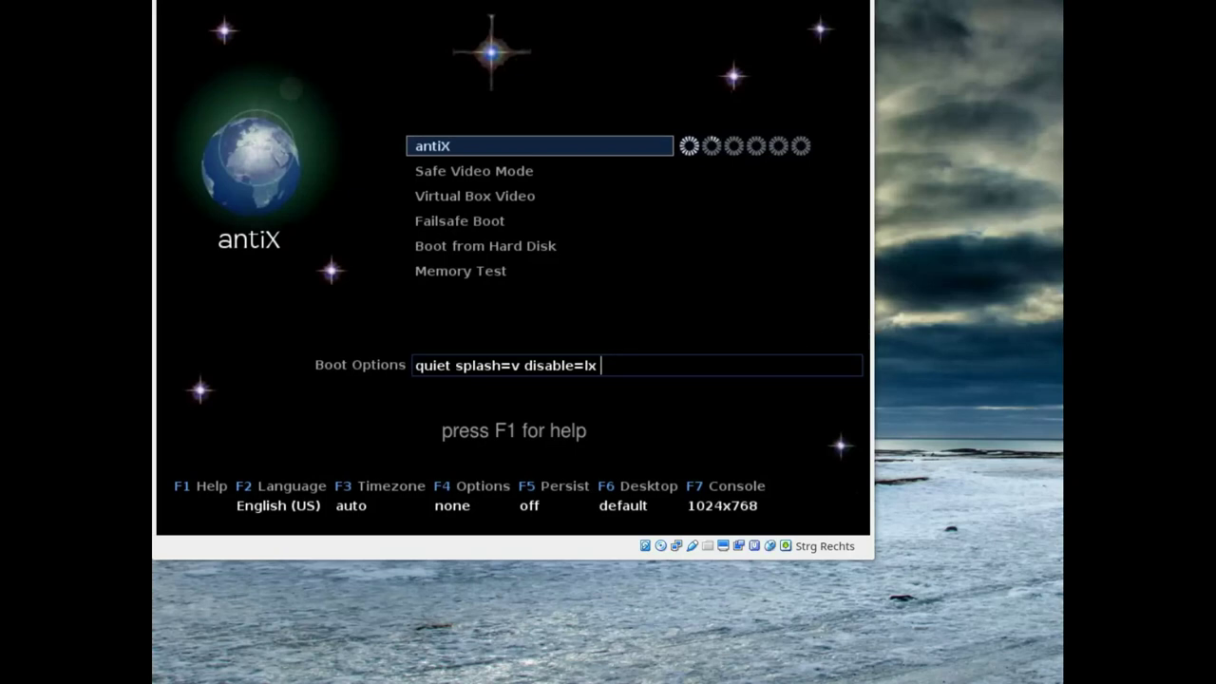
- Browse the boot language, extra options (toram) and persistence menus, leaving all unchanged
key(F2)
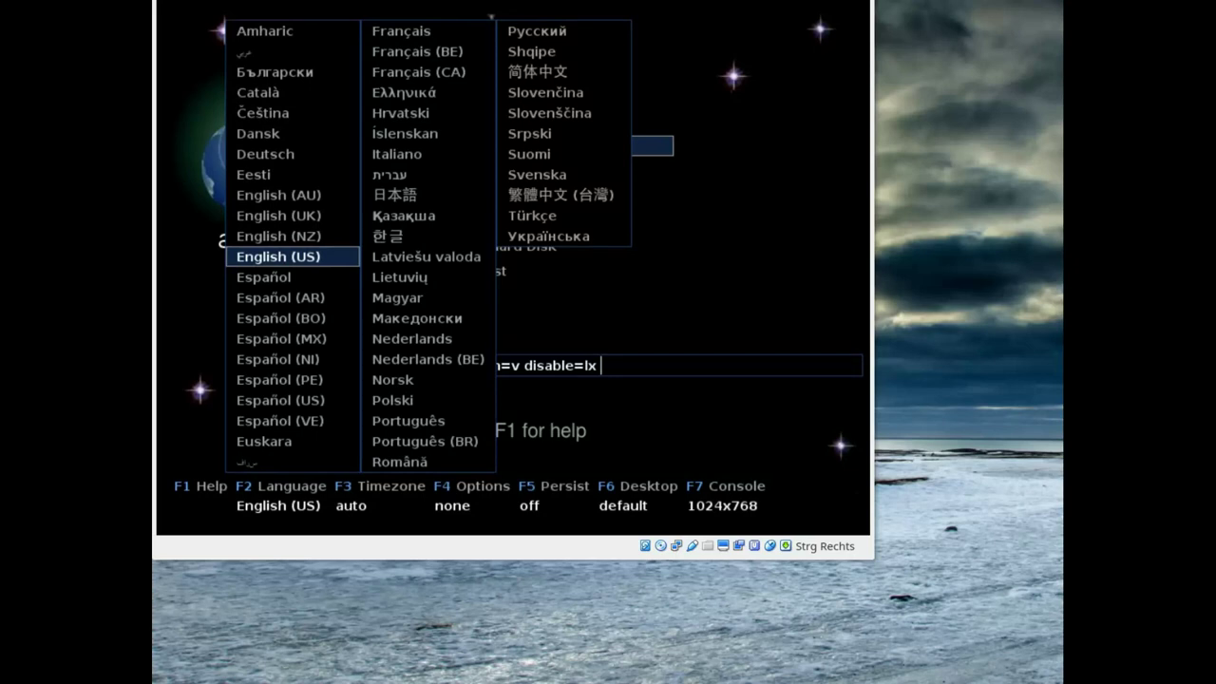
key(Return)
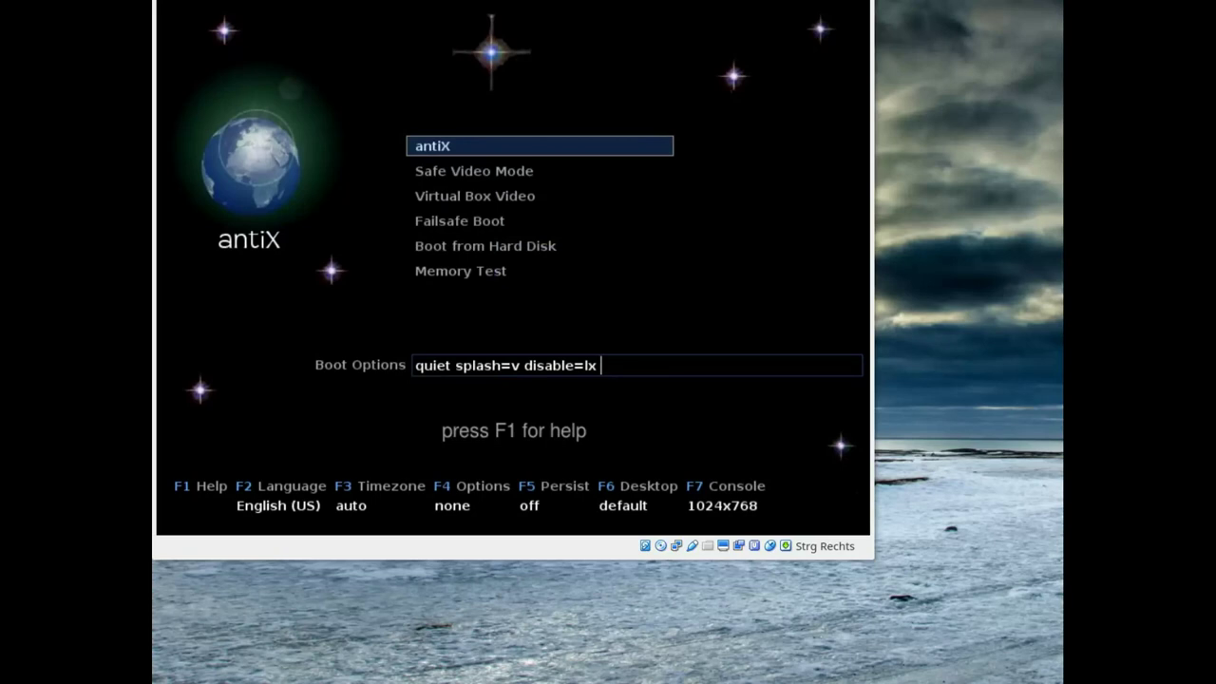
key(F4)
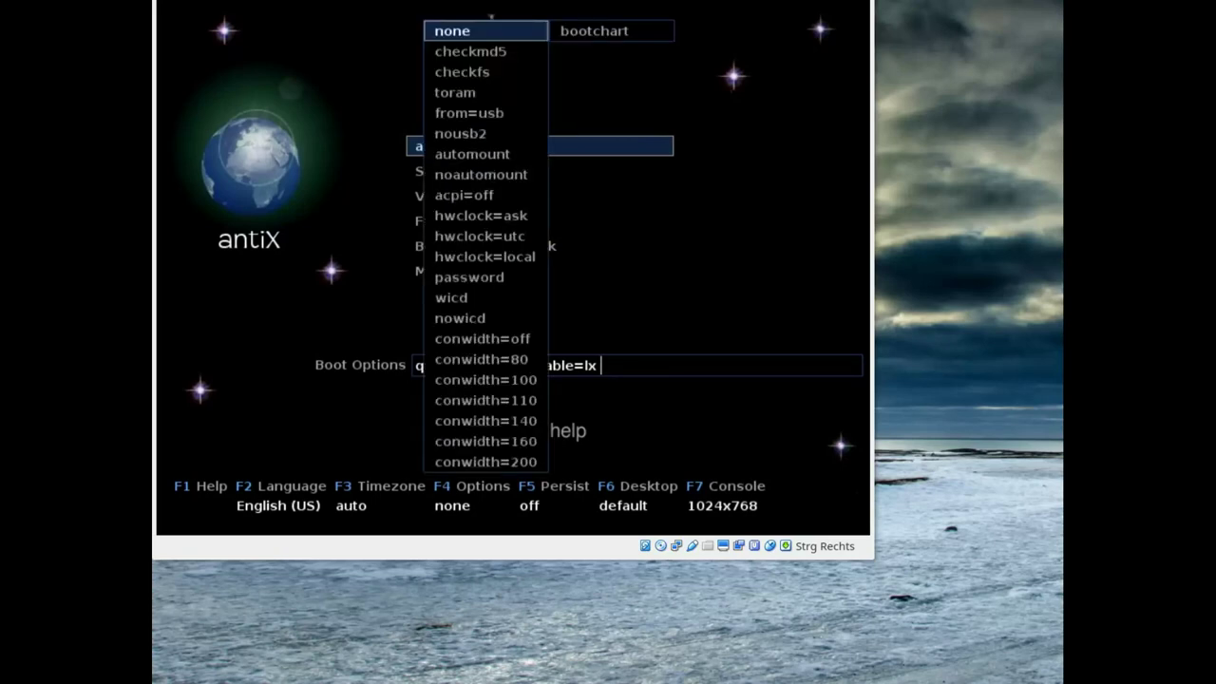
key(Down)
key(Down)
key(Down)
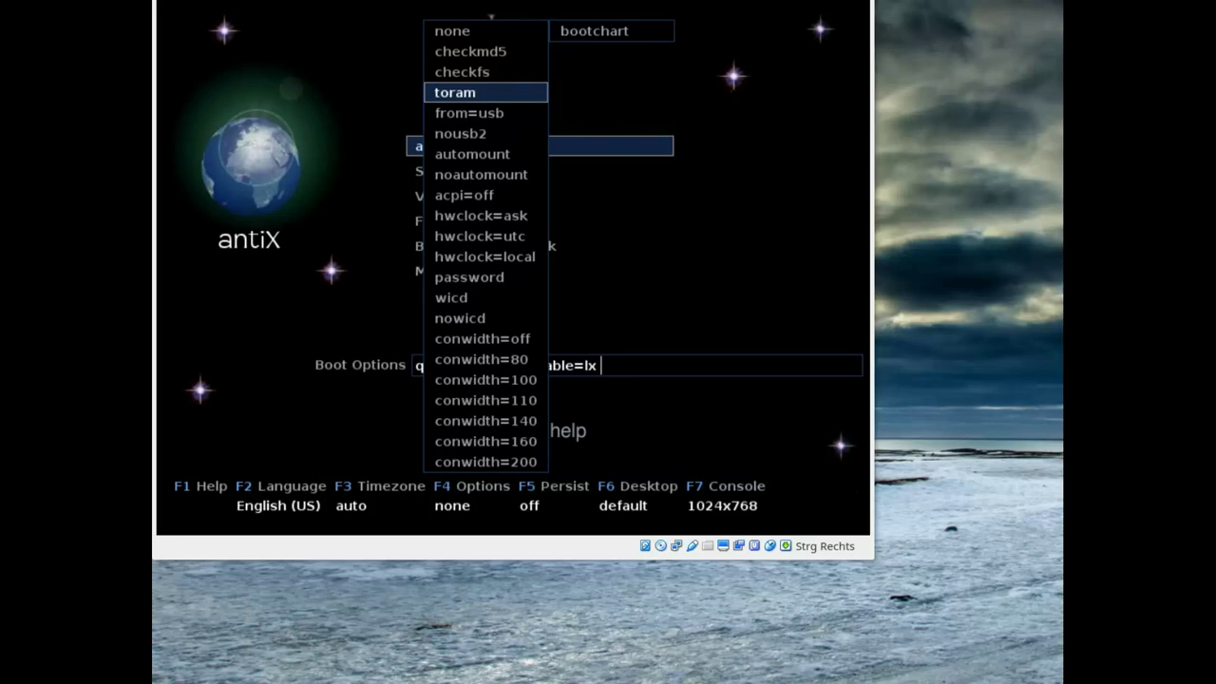
key(Escape)
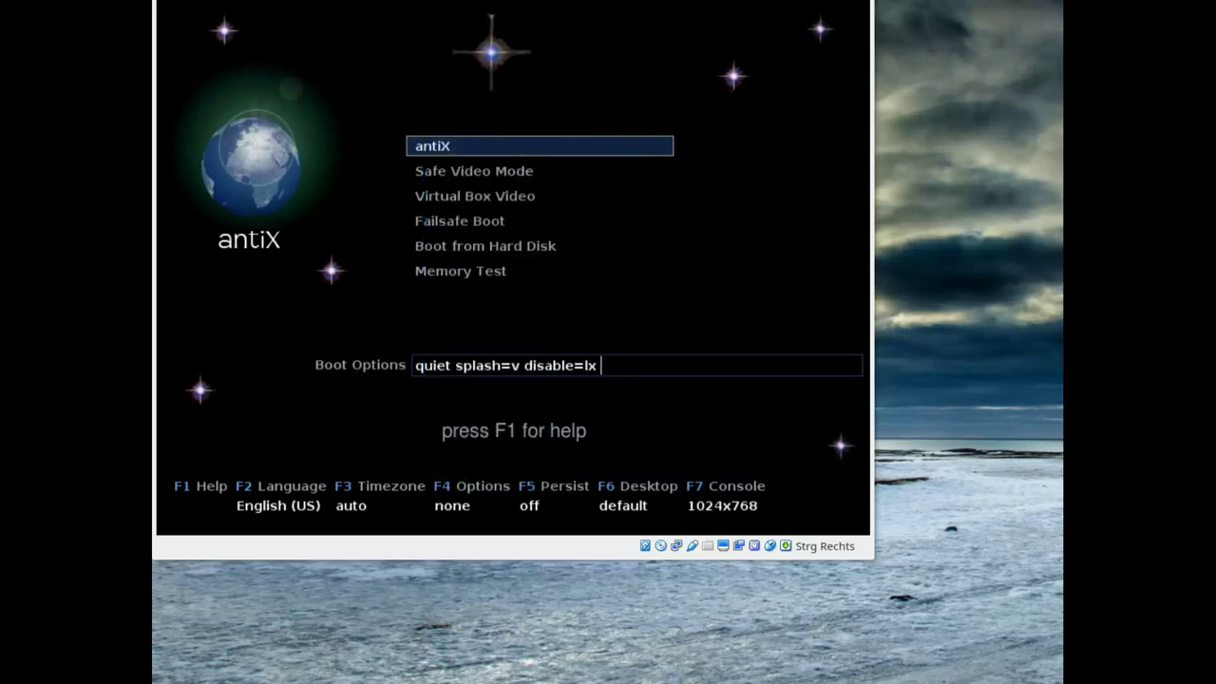
key(F5)
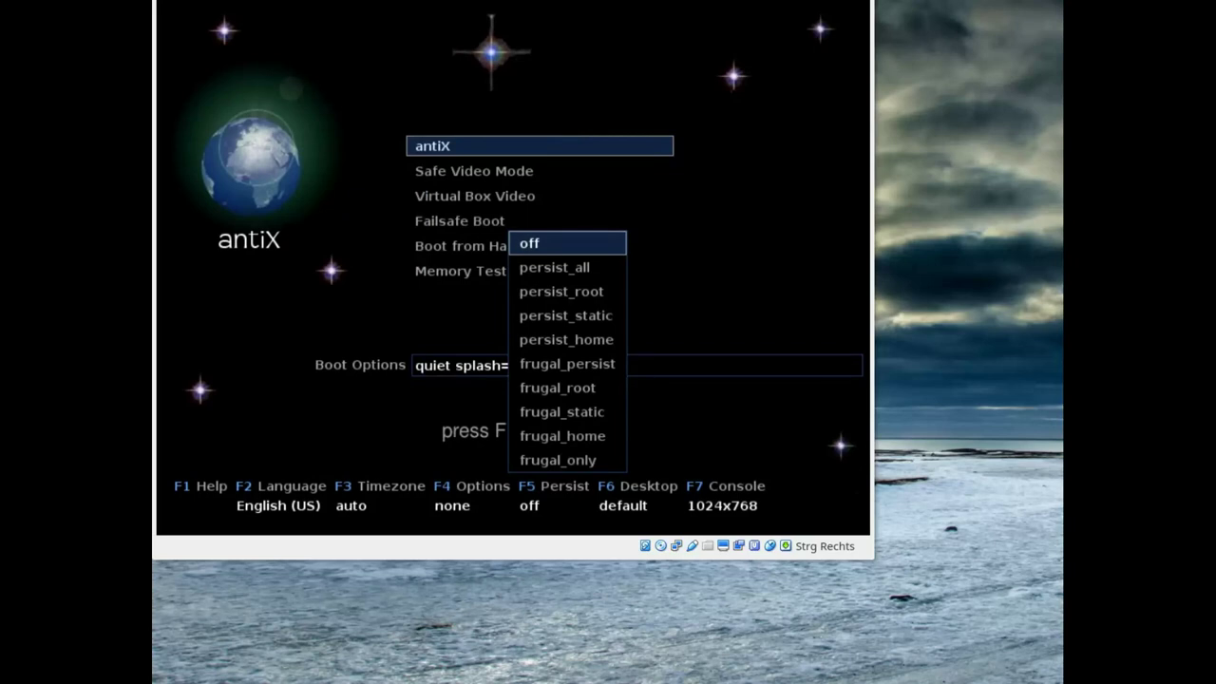
key(Down)
key(Down)
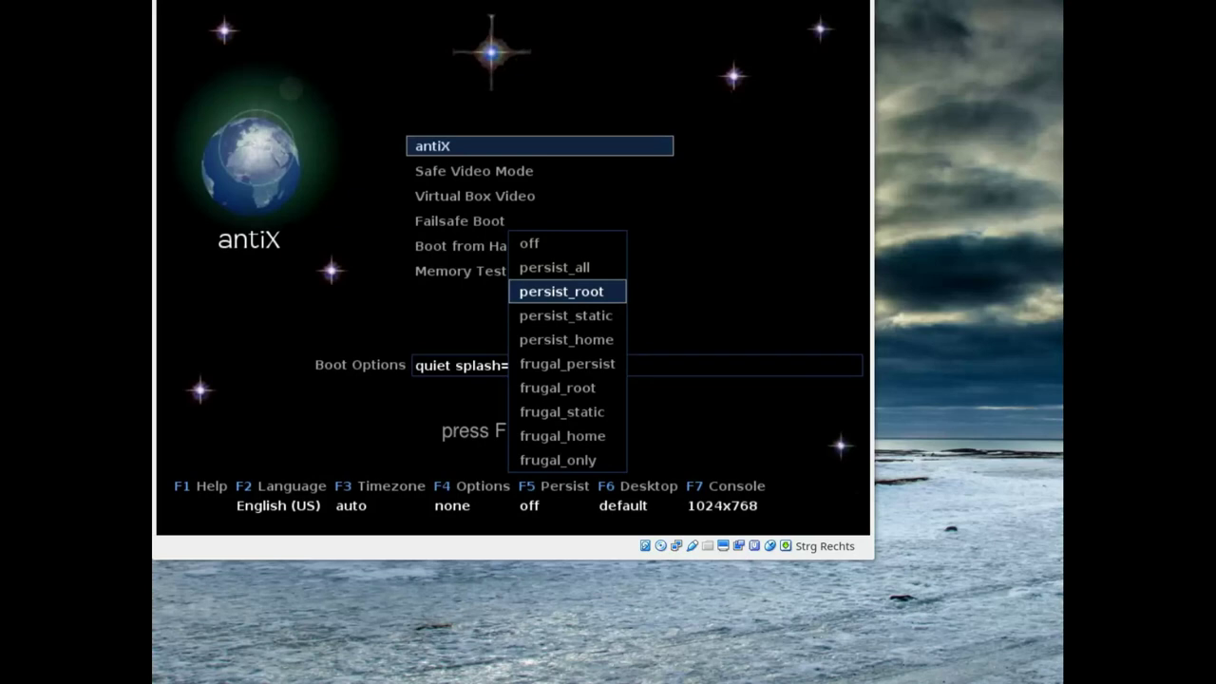
key(Escape)
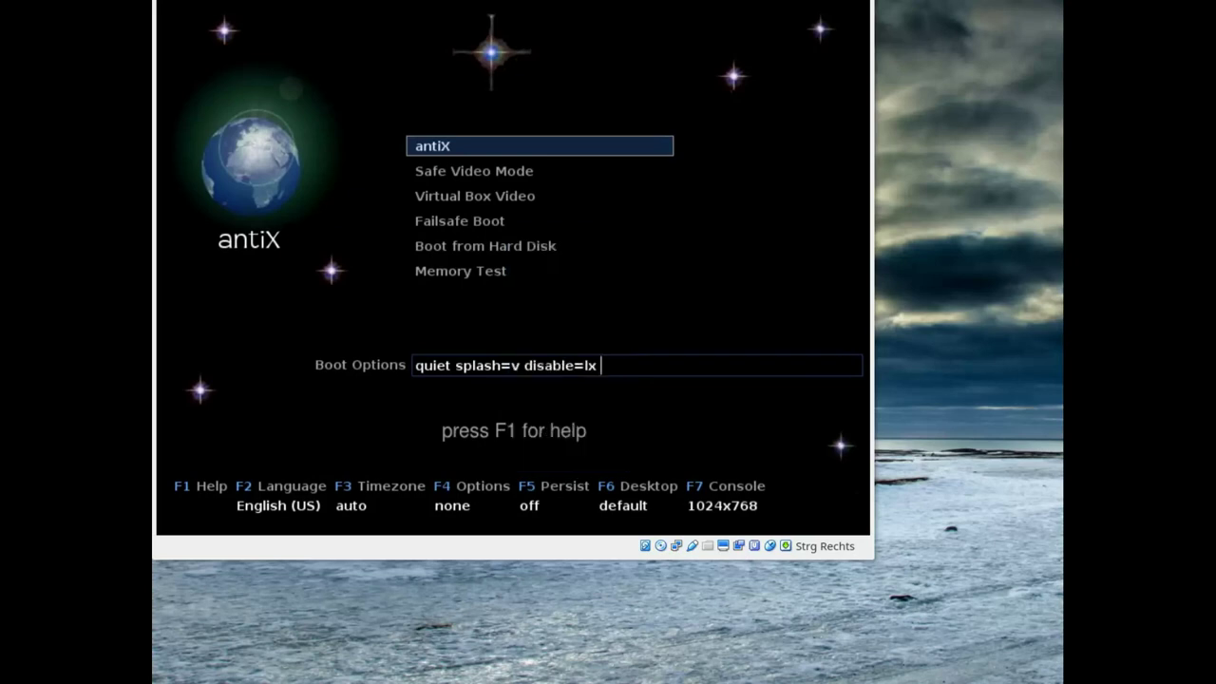
- Browse the Failsafe, Virtual Box Video and Safe Video entries, then return to the default antiX entry
key(Down)
key(Down)
key(Down)
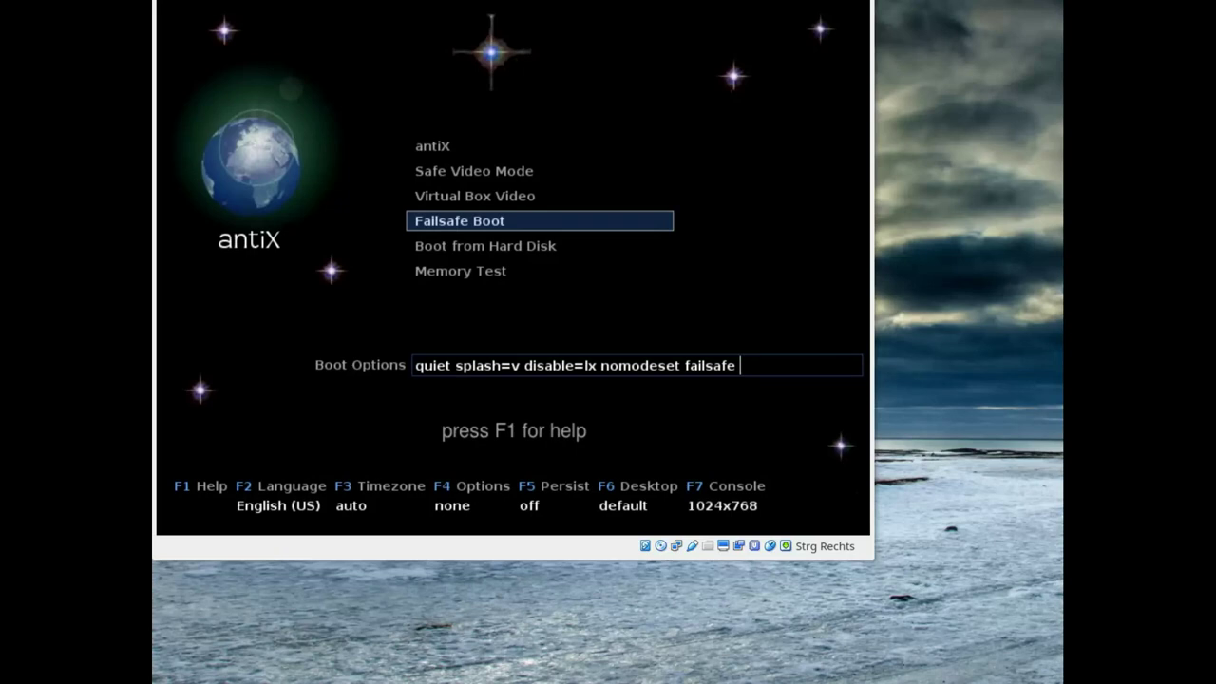
key(Up)
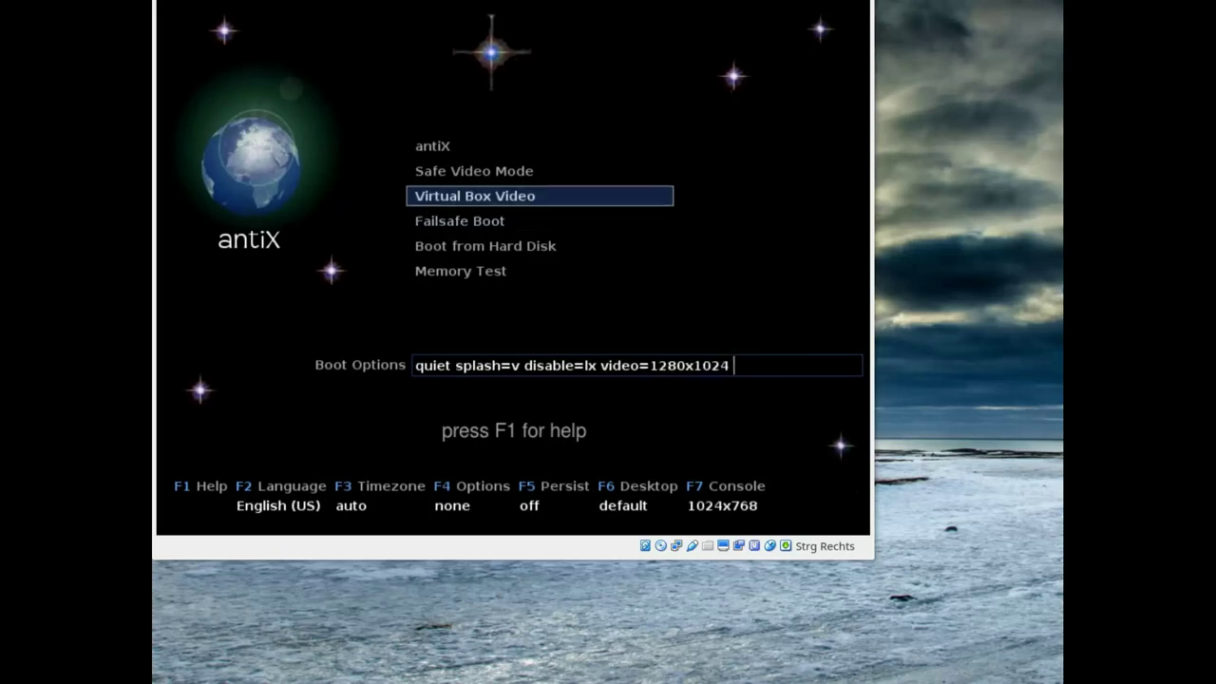
key(Up)
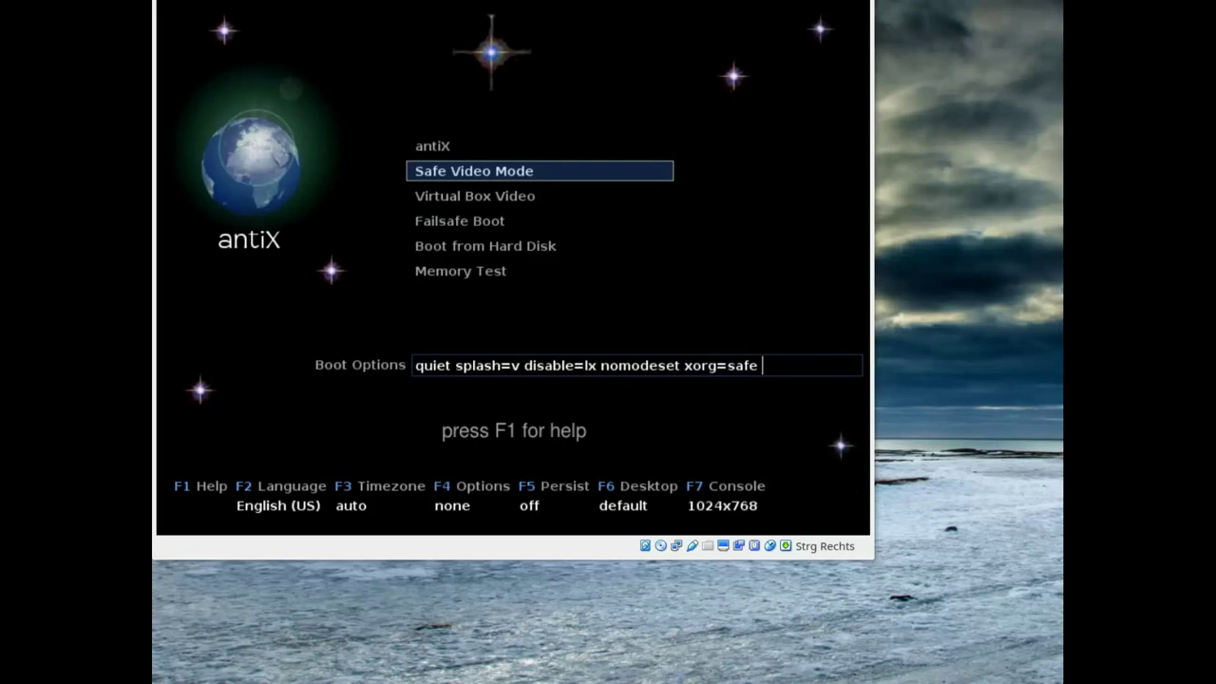
key(Down)
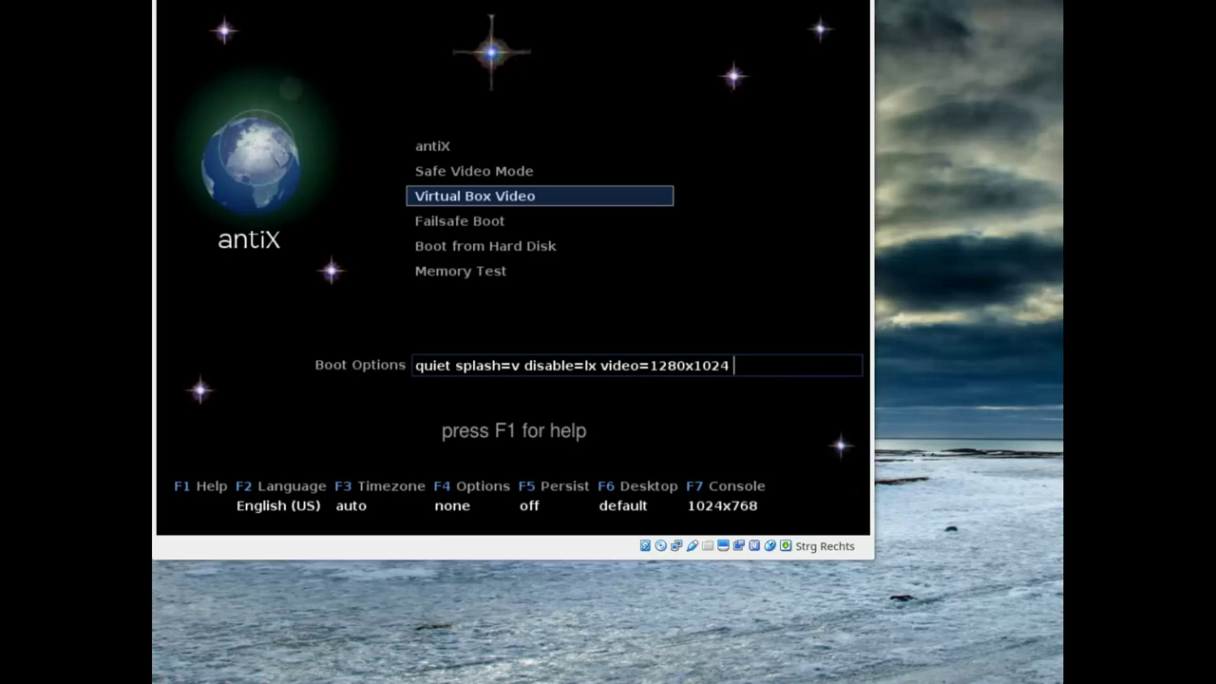
key(Up)
key(Up)
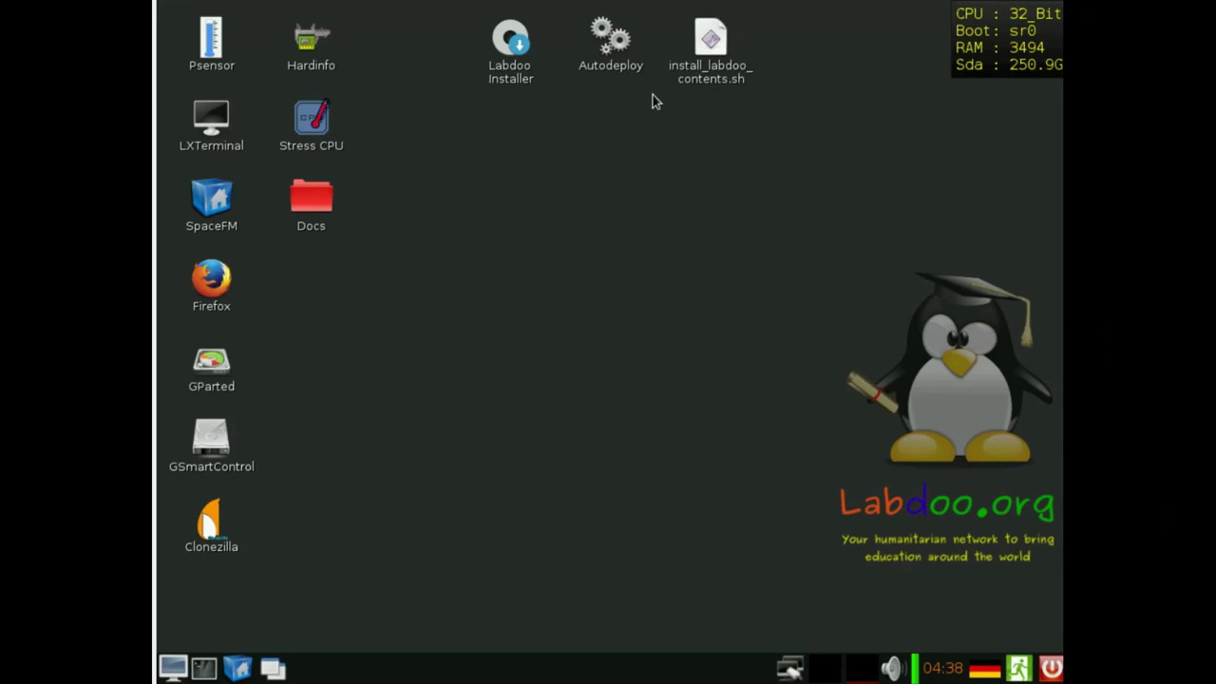
- Launch Psensor to check CPU usage and free memory, then minimize it to the taskbar
double_click(215, 57)
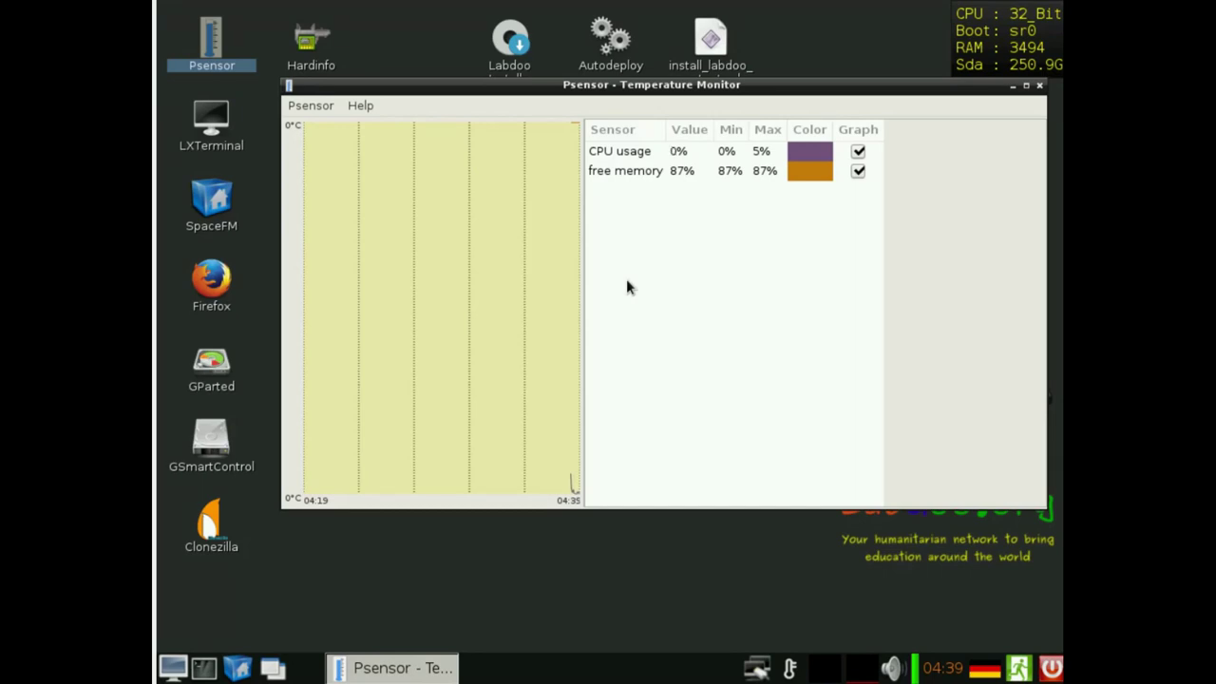
click(1013, 86)
drag(313, 126, 337, 115)
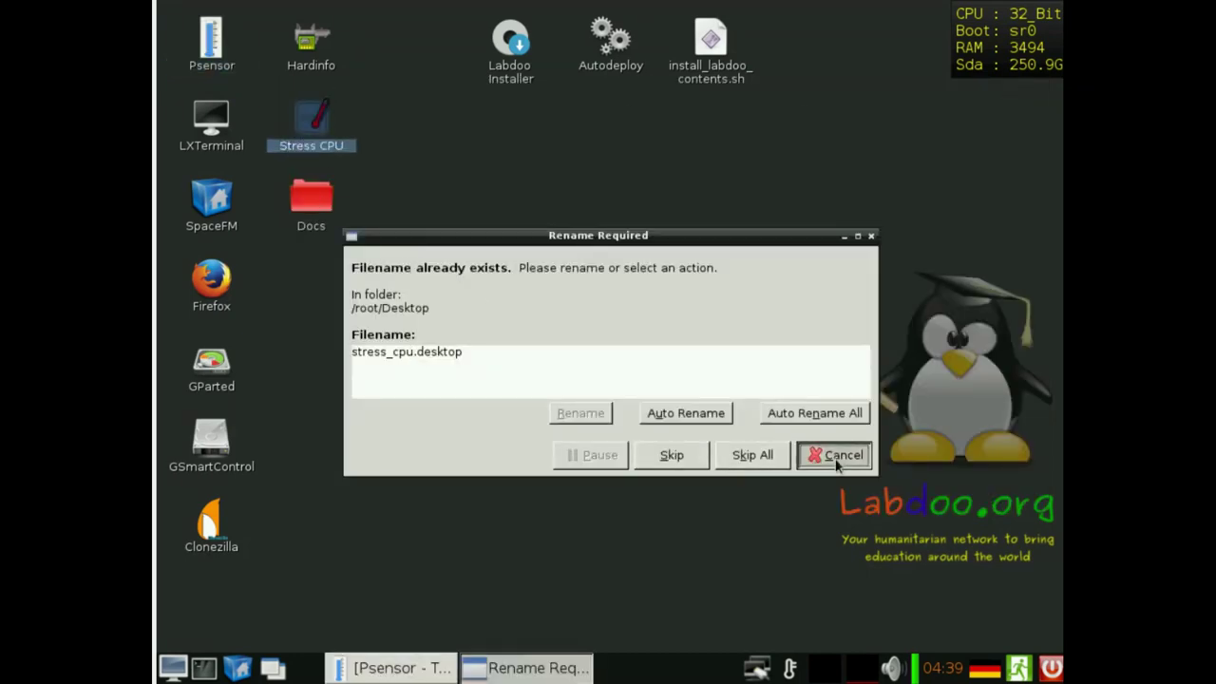
- Dismiss the duplicate-file prompt, start Stress CPU, then minimize Psensor and the stress terminal
click(817, 455)
double_click(305, 118)
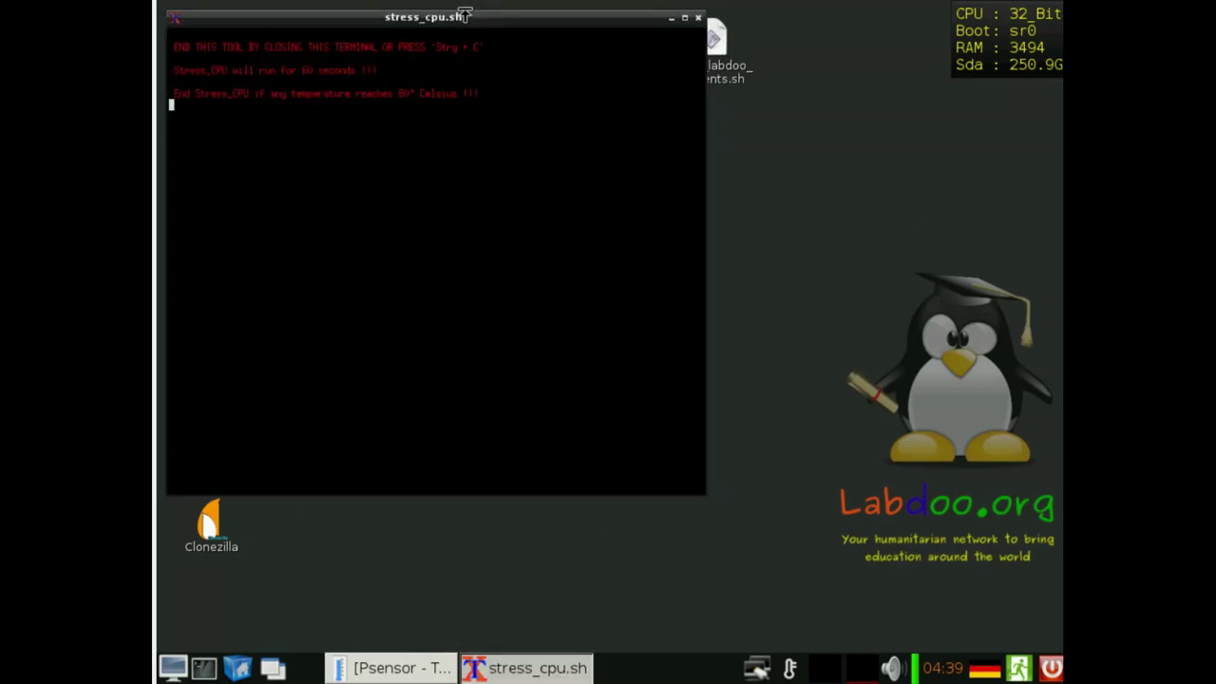
drag(464, 15, 661, 64)
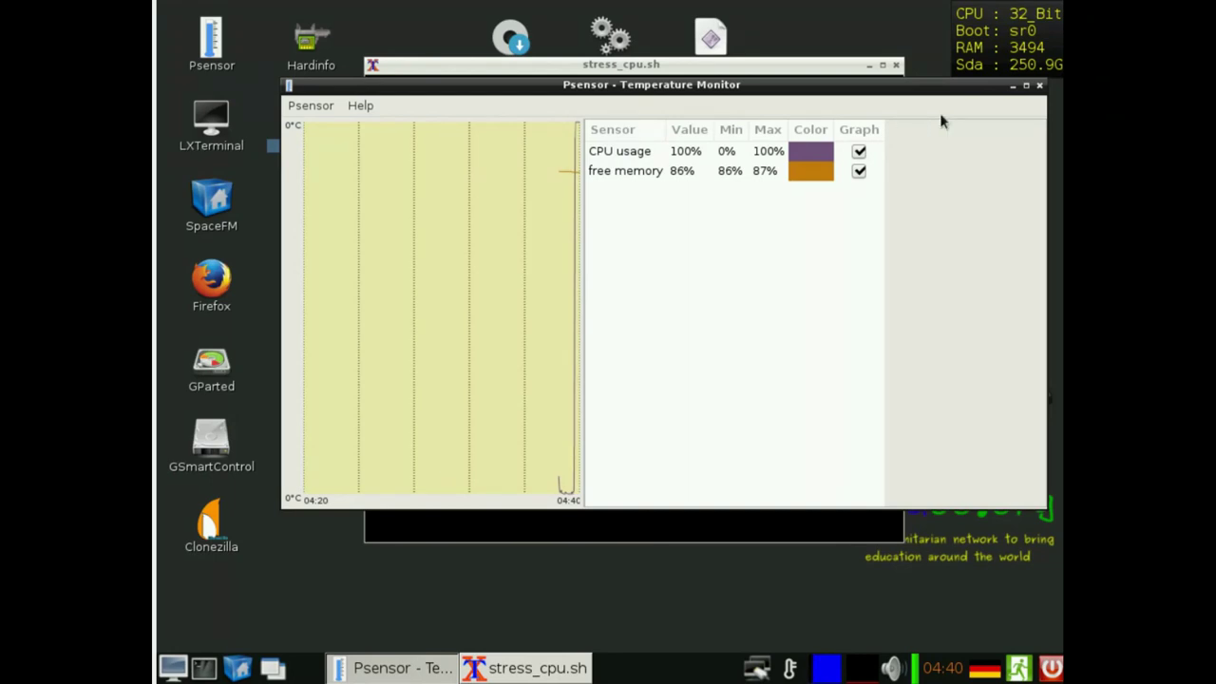
click(1013, 85)
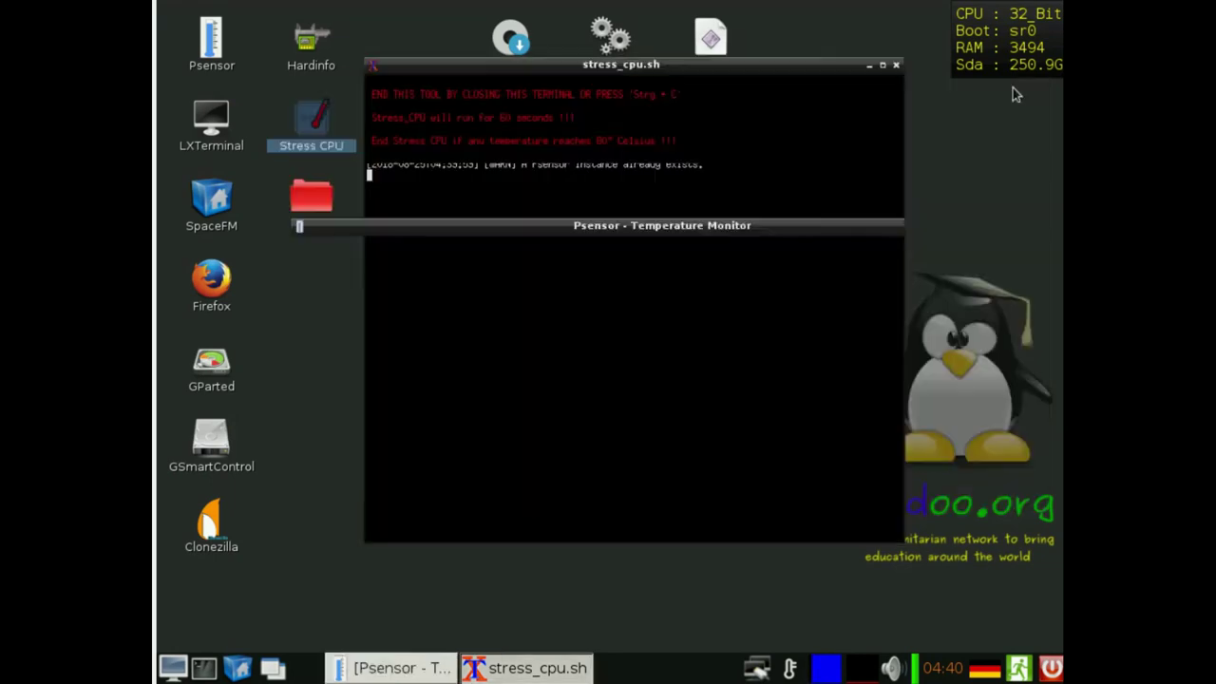
click(869, 65)
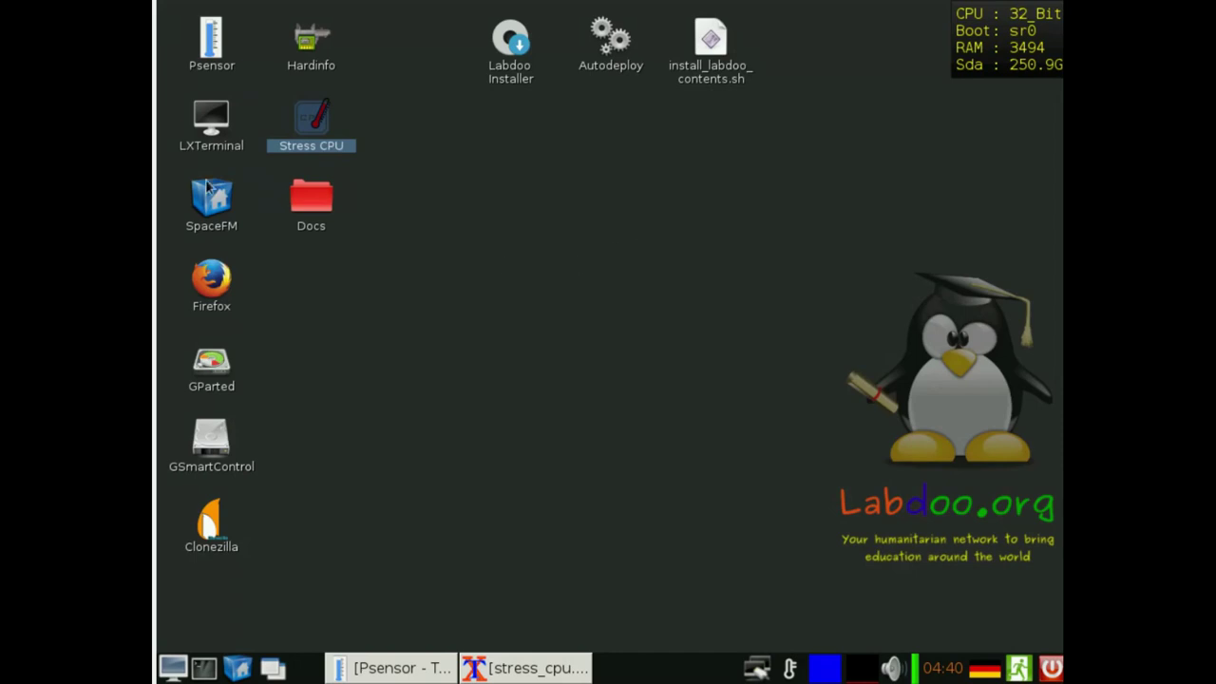
- Open an LXTerminal window from the desktop icon and minimize it to the taskbar
double_click(201, 117)
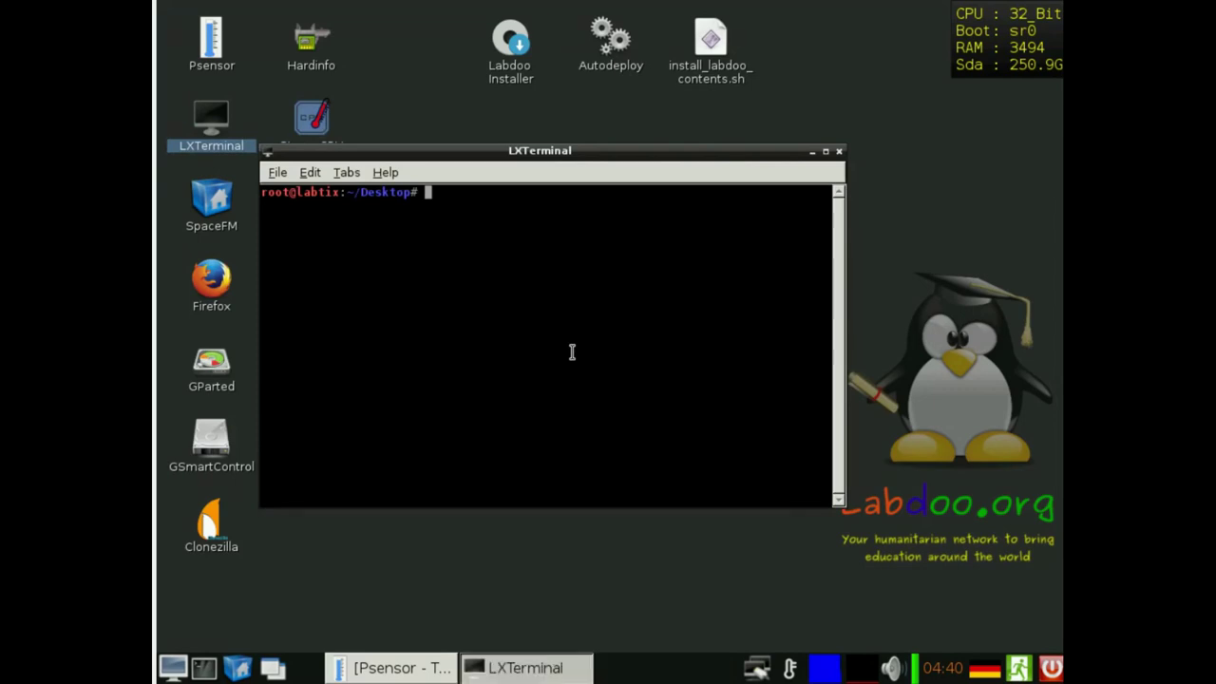
click(814, 152)
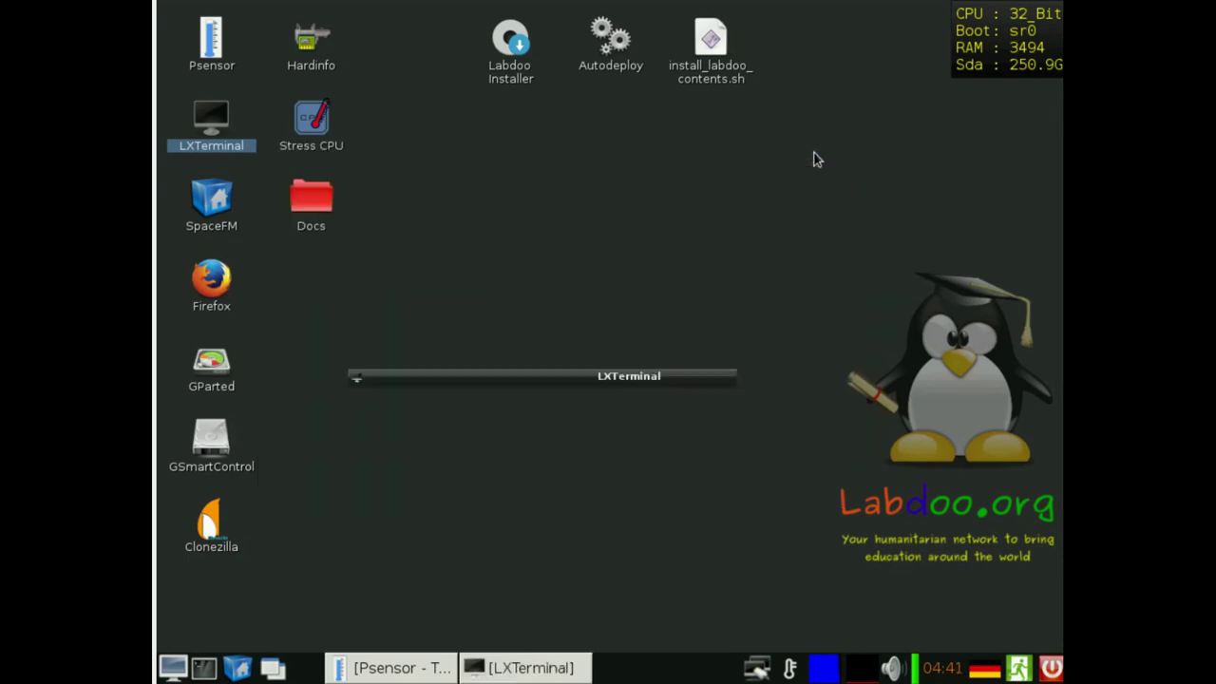
click(228, 205)
- Launch SpaceFM, mount the sdb1 1TB-slave drive, and bring up actions for PAE64_18_04_LTS_EN_250
double_click(228, 204)
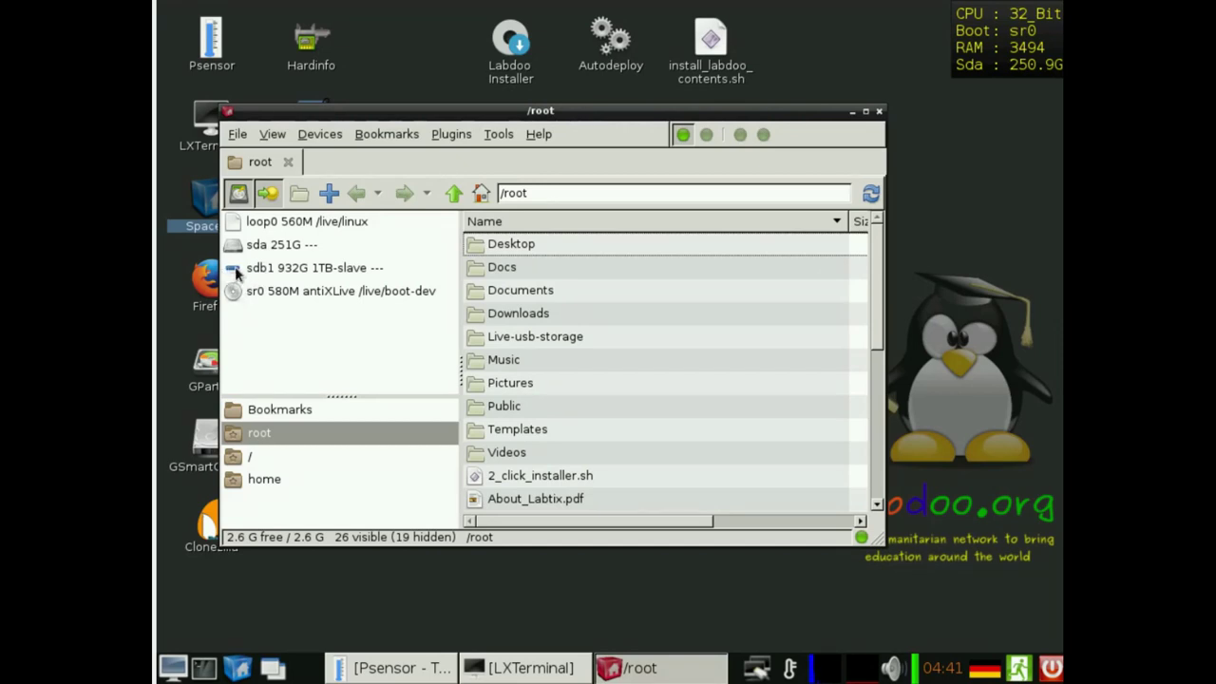
click(304, 271)
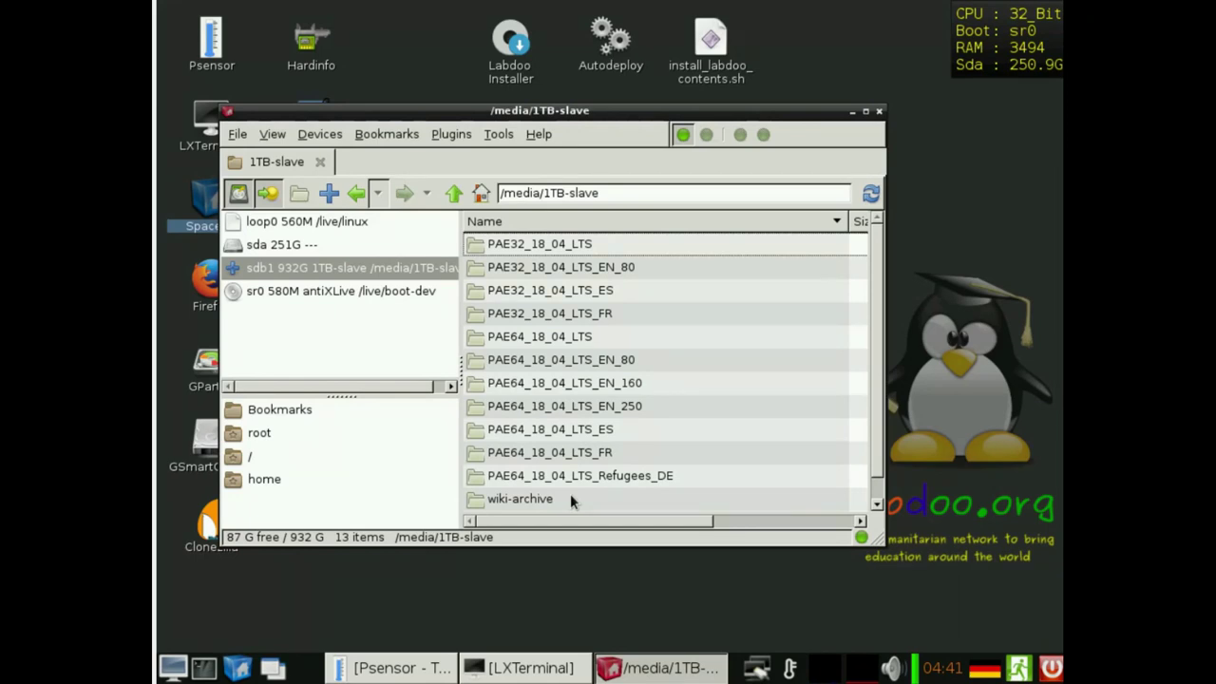
right_click(570, 406)
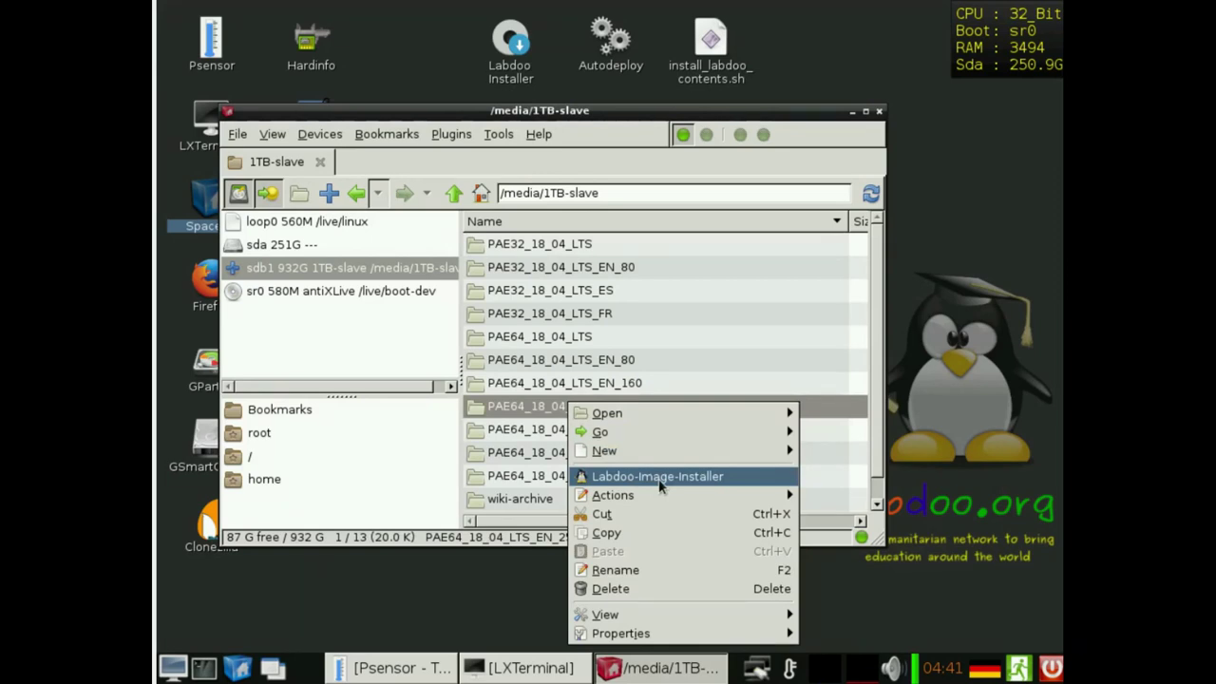
- Choose Labdoo-Image-Installer to set up cloning PAE64_18_04_LTS_EN_250 onto sda
click(658, 477)
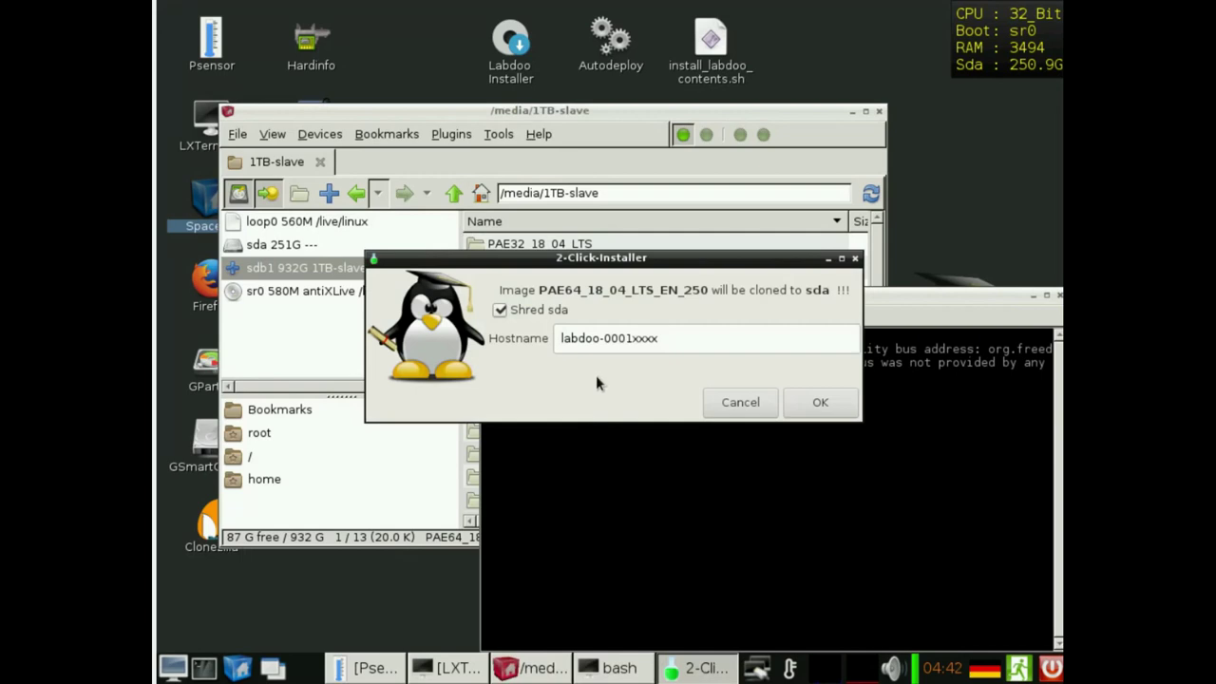
- Toggle the Shred sda option several times, leaving shredding enabled
click(500, 311)
click(500, 311)
click(500, 310)
click(500, 311)
click(500, 311)
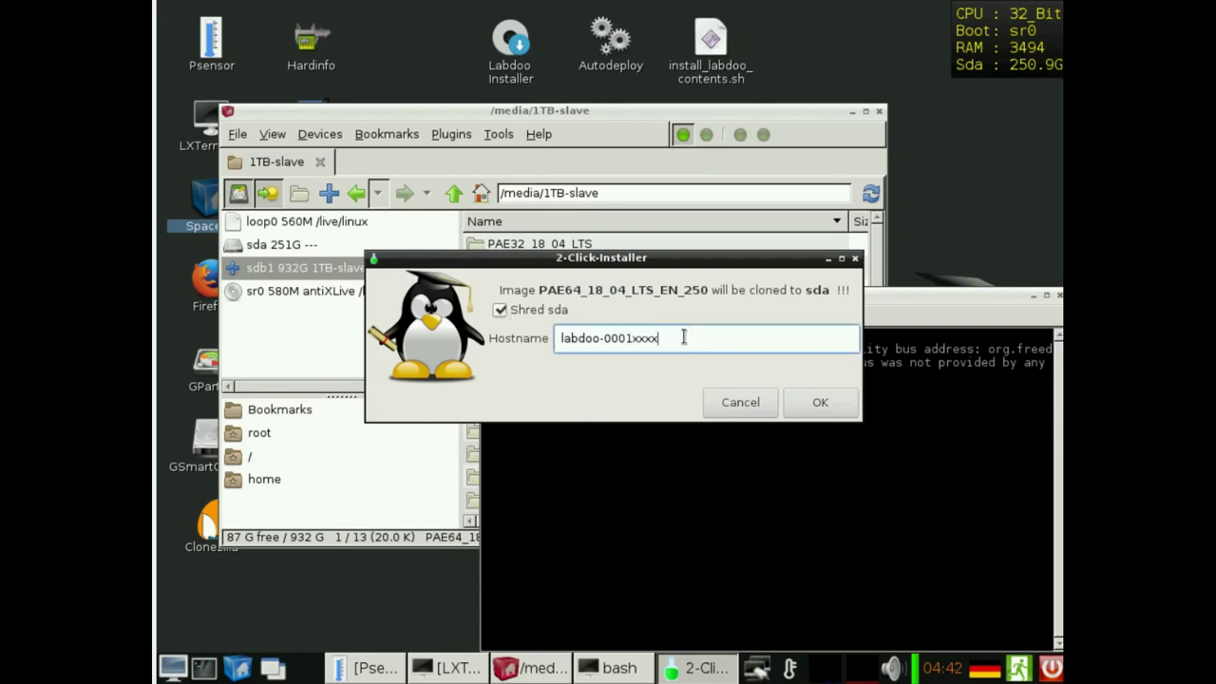
- Select the hostname's xxxx placeholder, cancel the installer, and close its terminal
drag(681, 338, 631, 338)
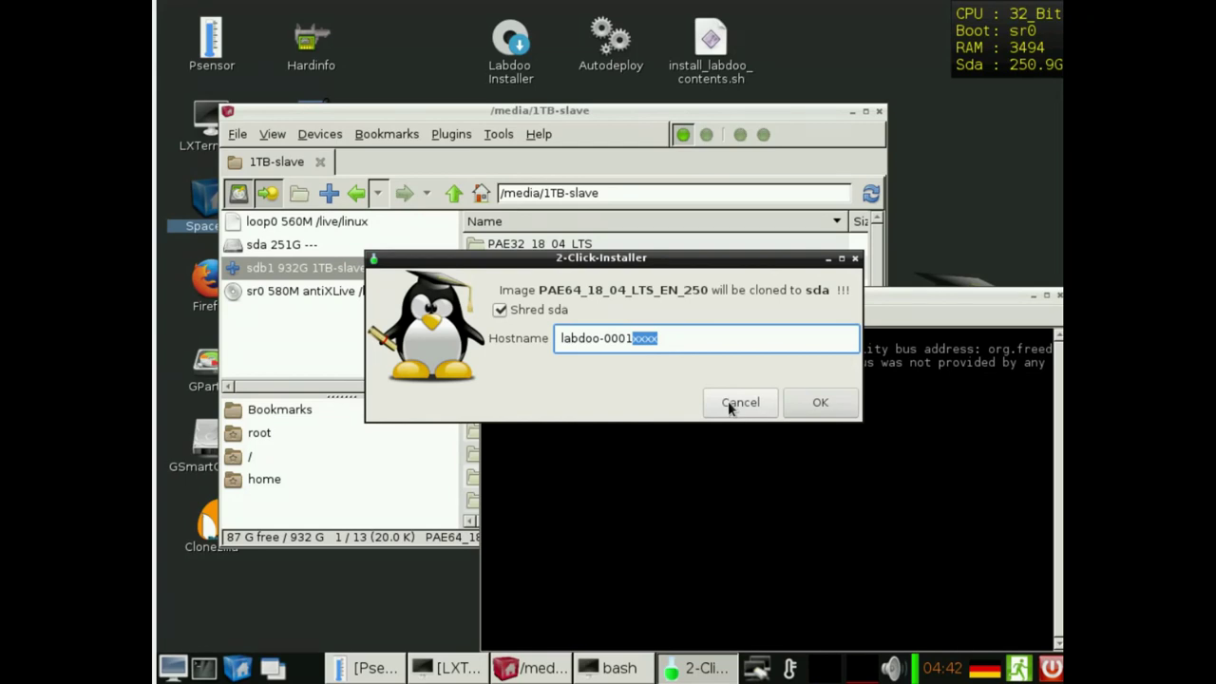
click(728, 401)
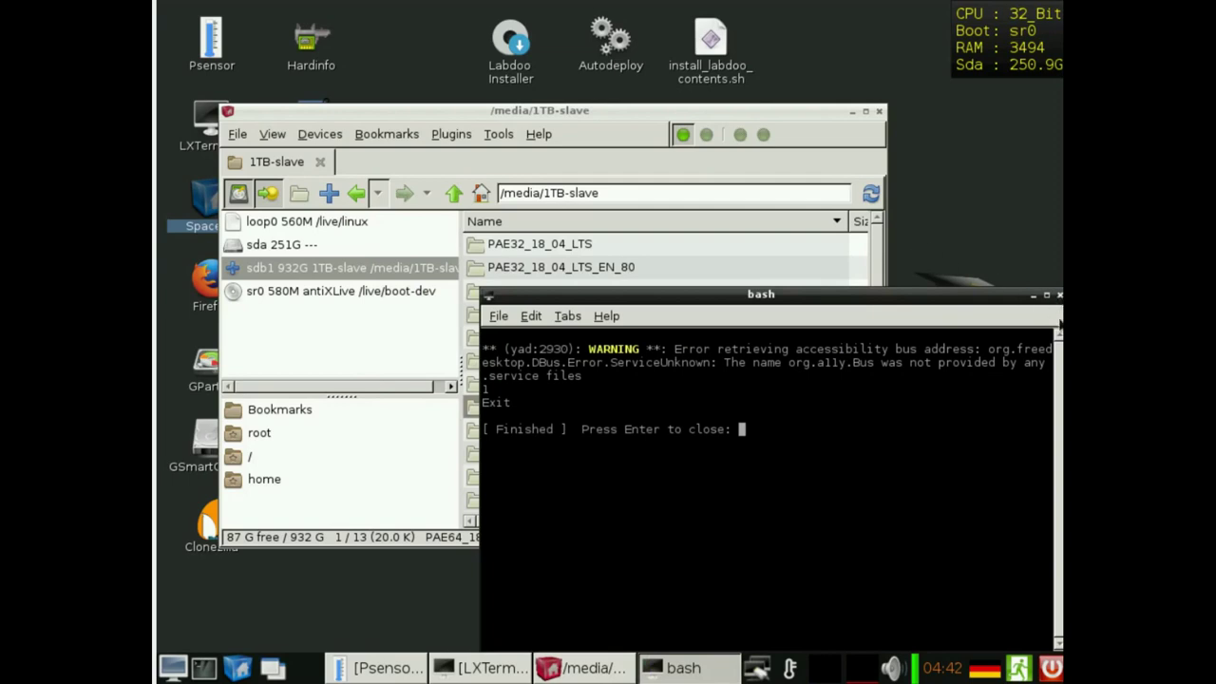
click(1060, 296)
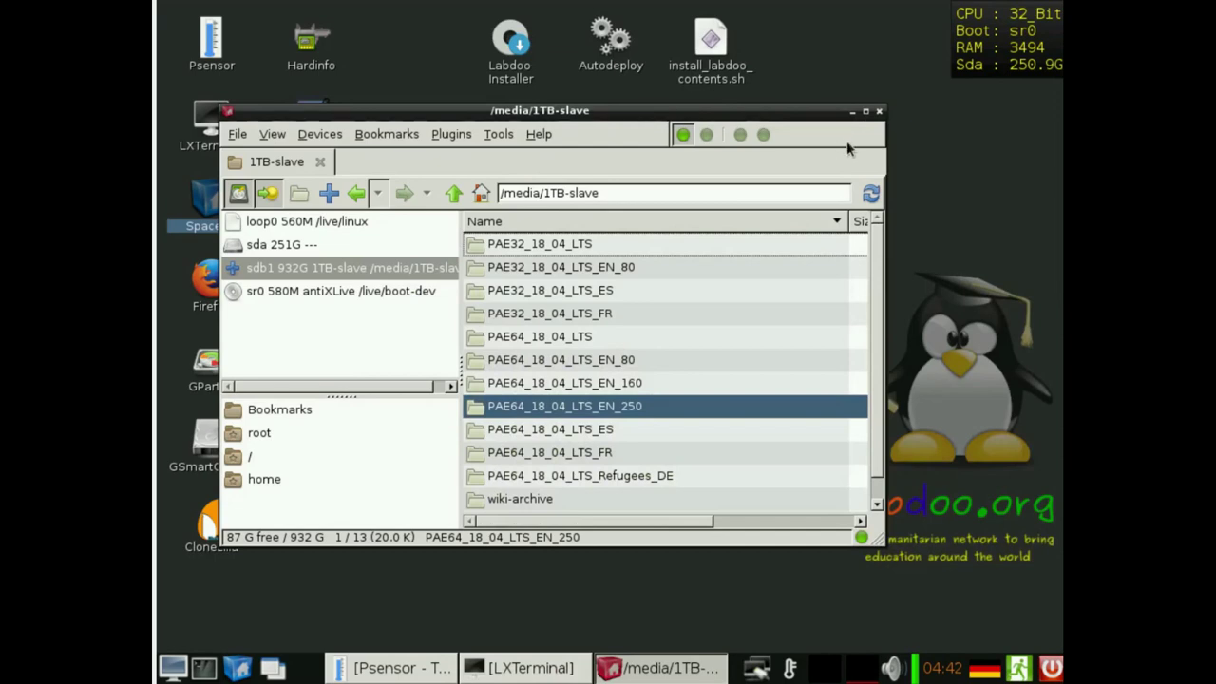
- Start Plugins > MountShare, scan for servers, and enter the login user name and password
click(452, 134)
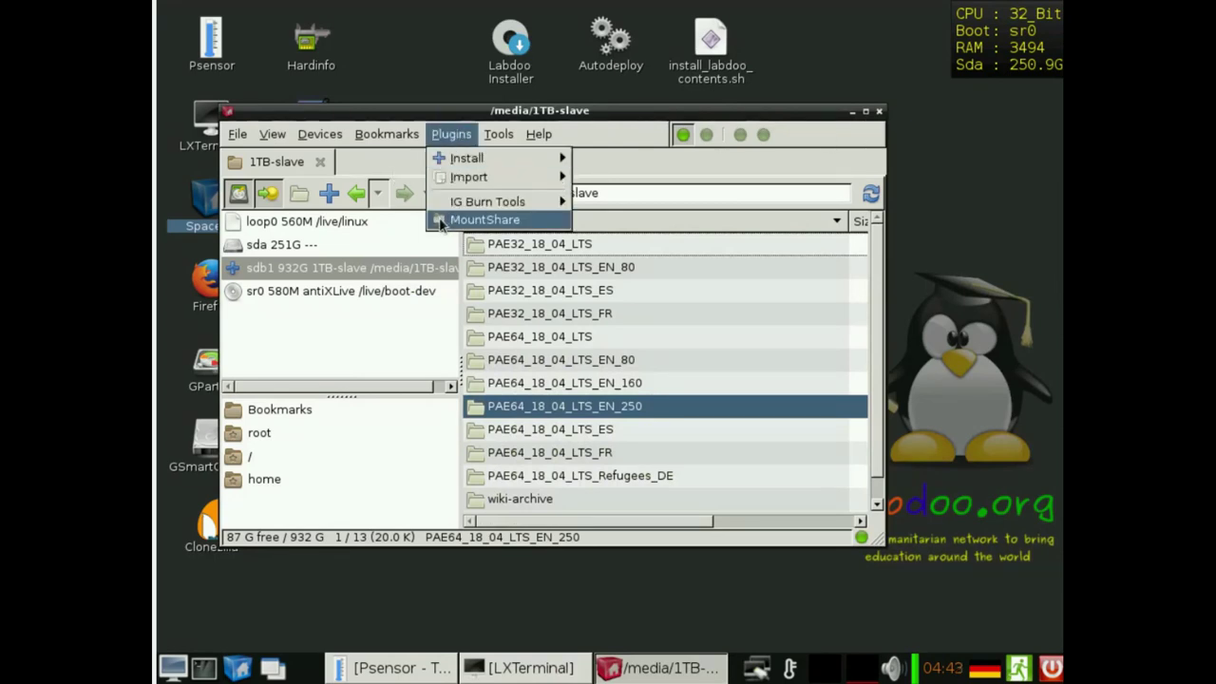
click(485, 220)
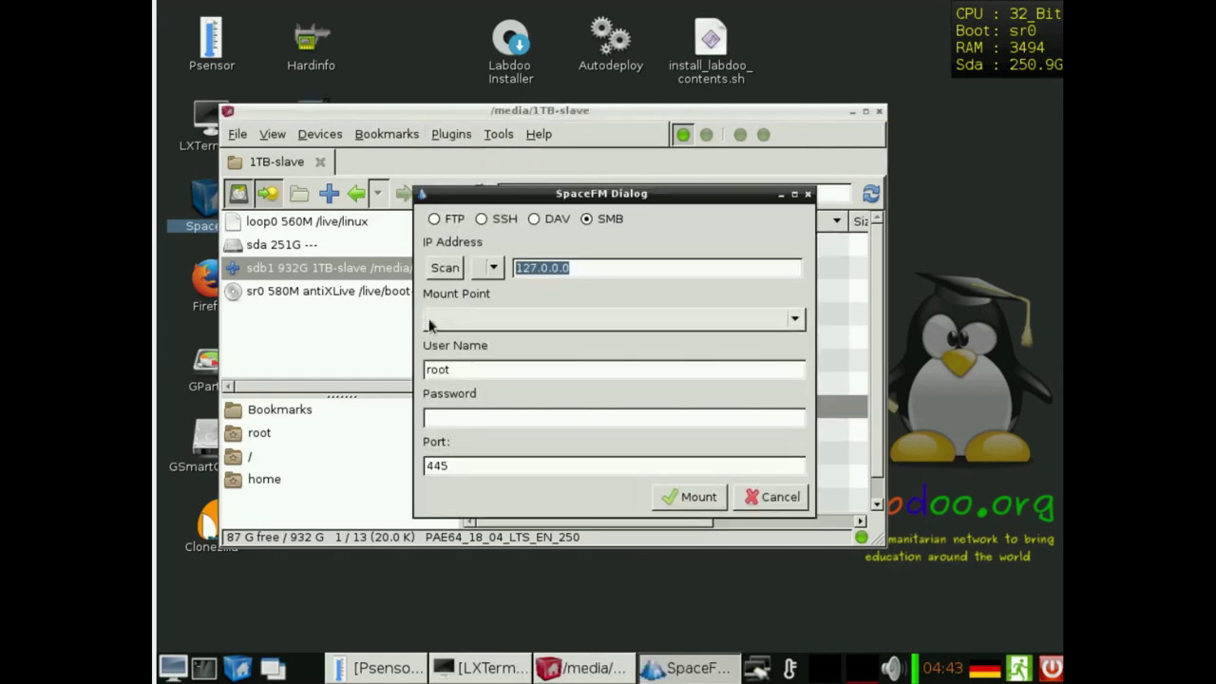
click(451, 136)
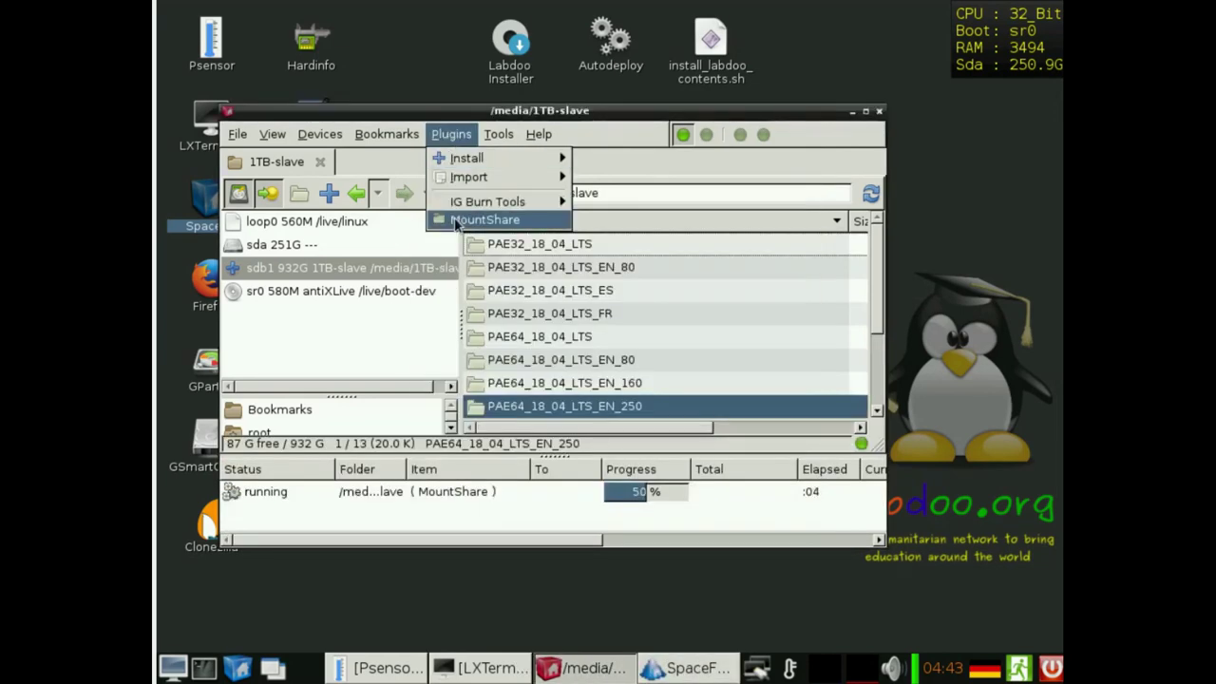
click(456, 220)
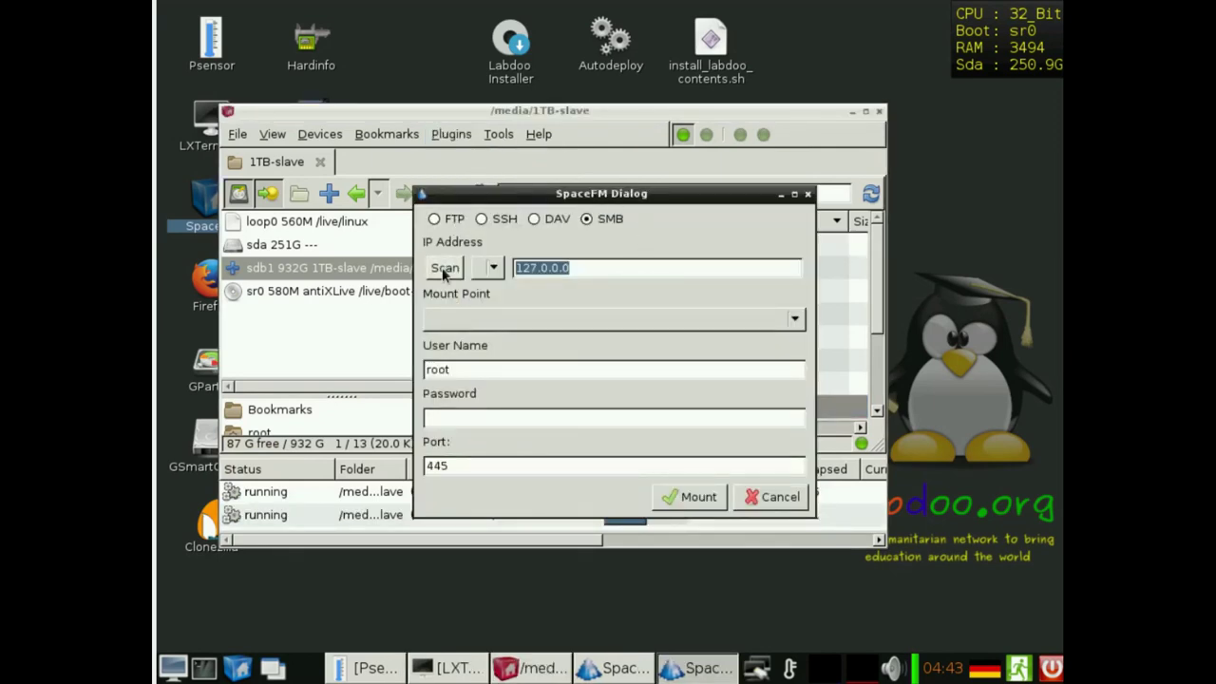
click(444, 269)
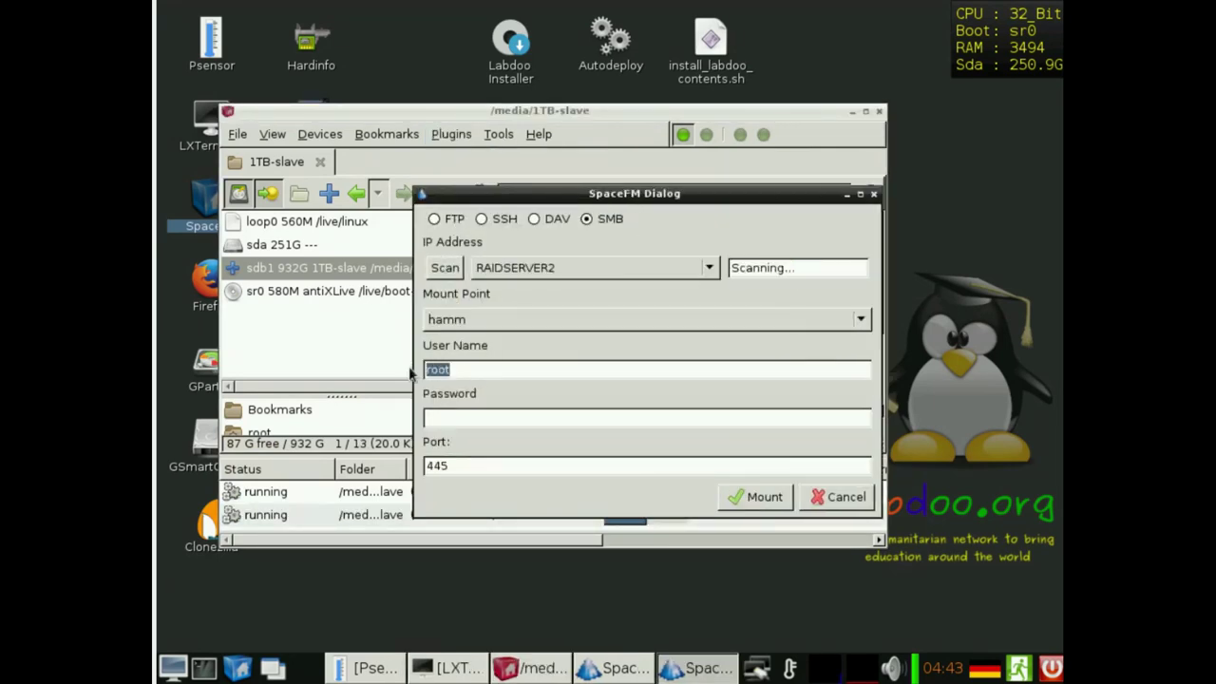
text(administrator)
key(Tab)
key(Tab)
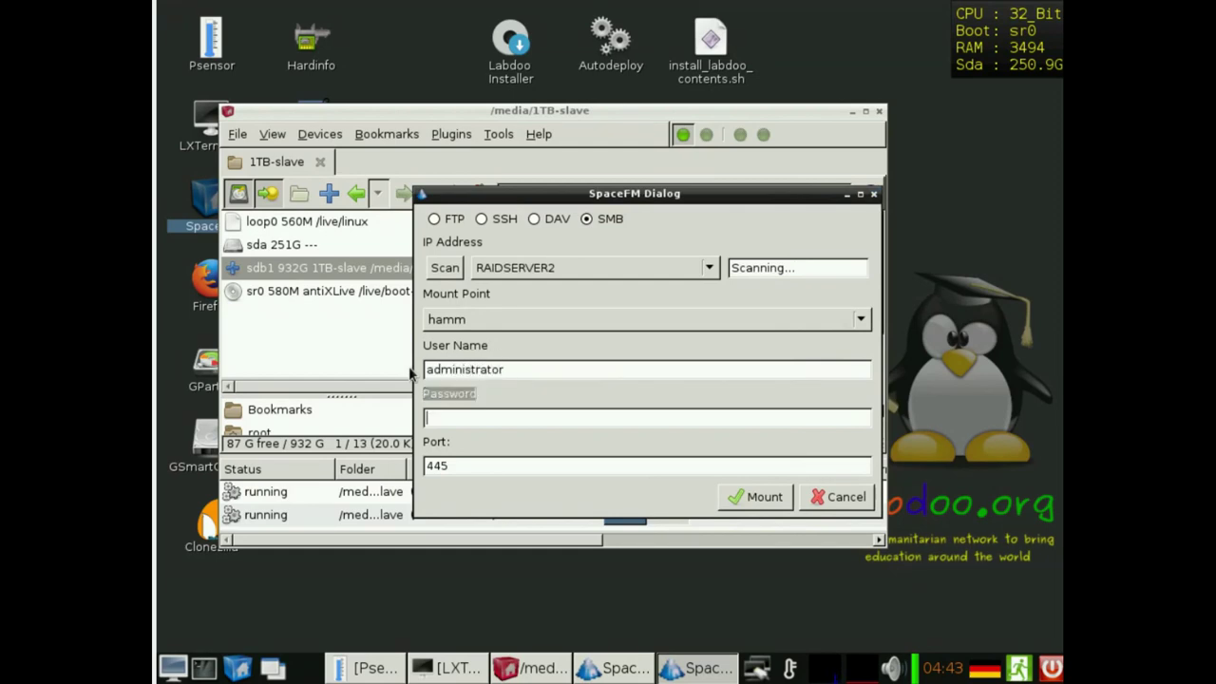
text(******)
- Set the server address to 192.168.2.96, choose the 'images' share, and mount it
drag(803, 270, 638, 275)
text(192.169)
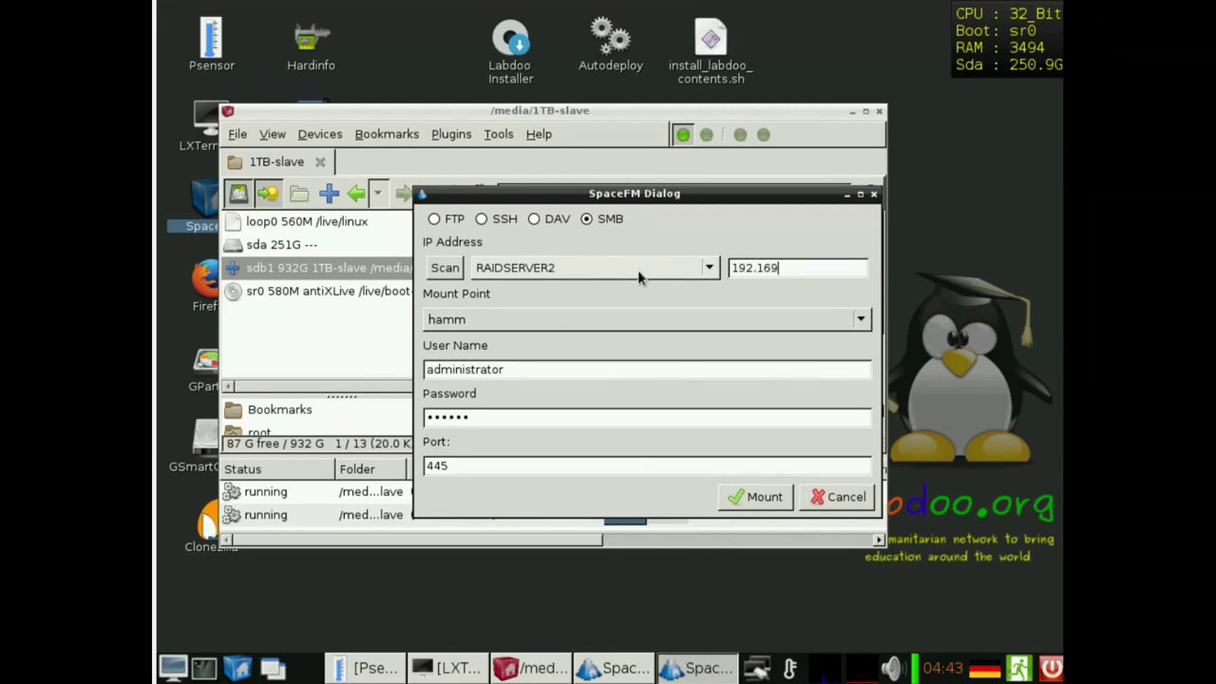
key(BackSpace)
text(8.2.96)
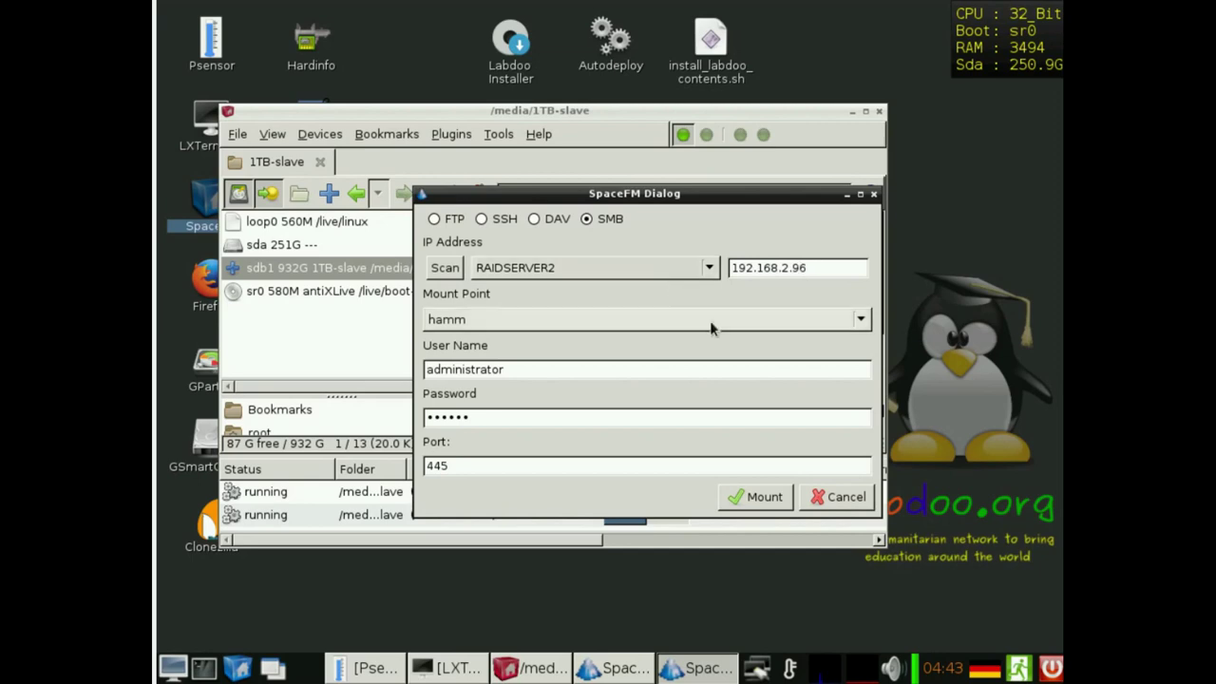
click(750, 328)
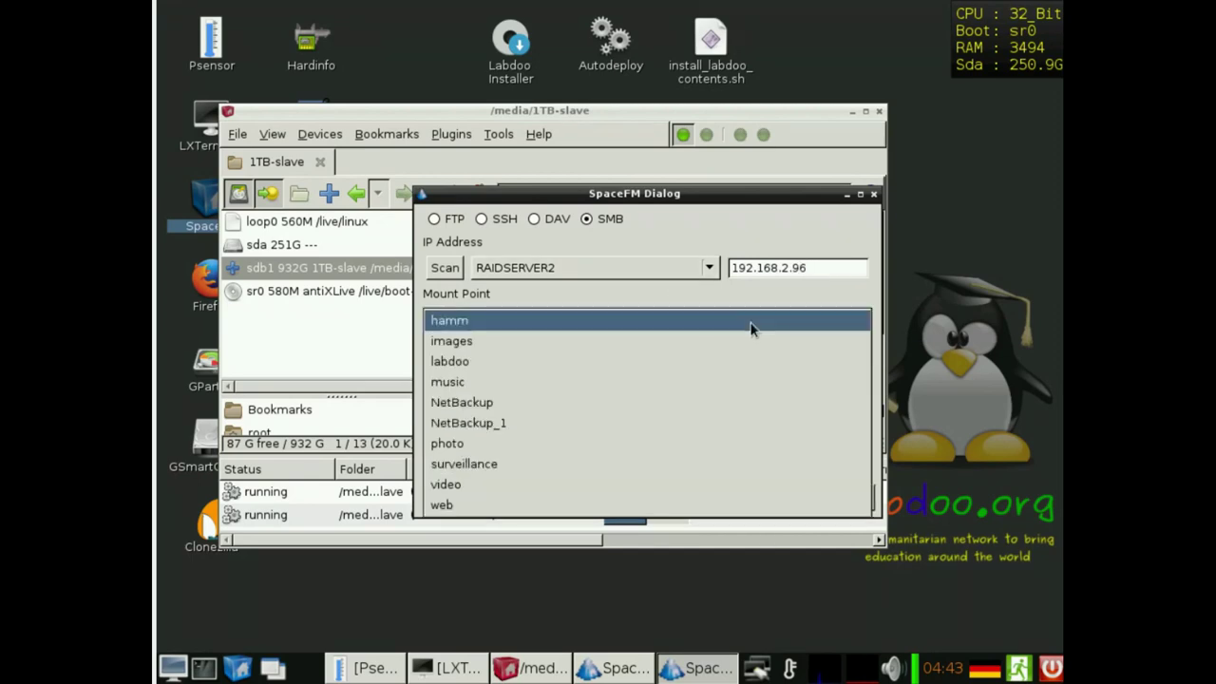
click(609, 335)
click(762, 497)
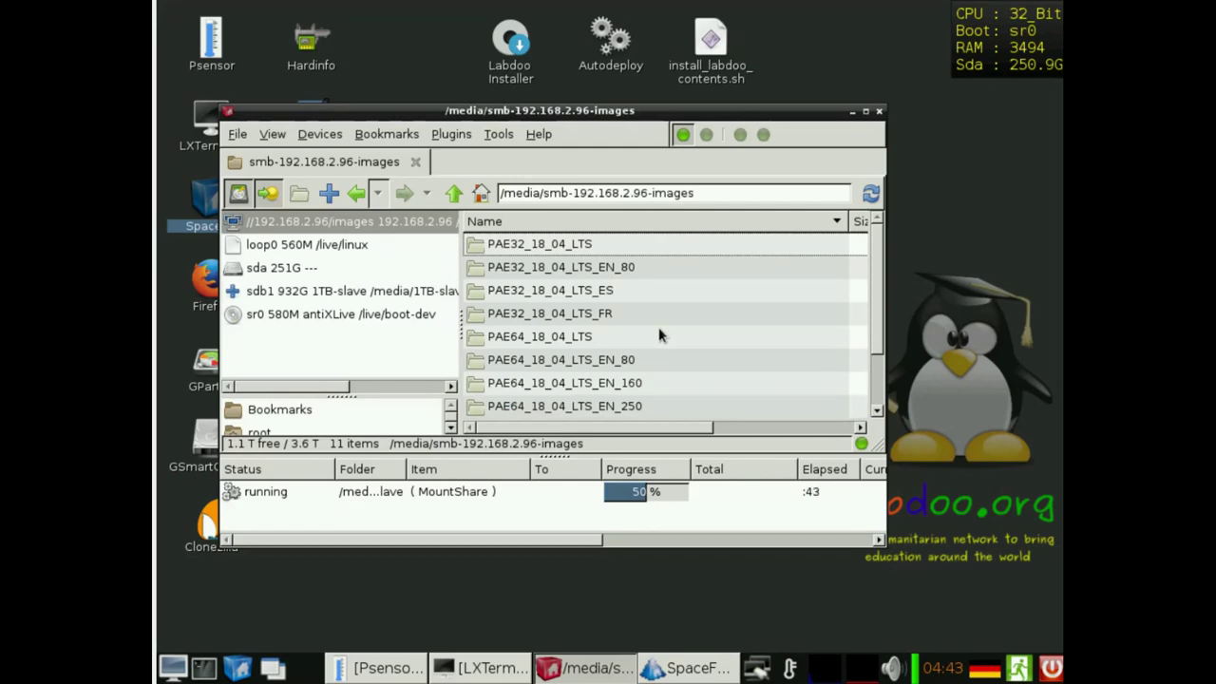
- Minimize SpaceFM, cancel the leftover MountShare dialog, then view and close the Docs folder
click(853, 112)
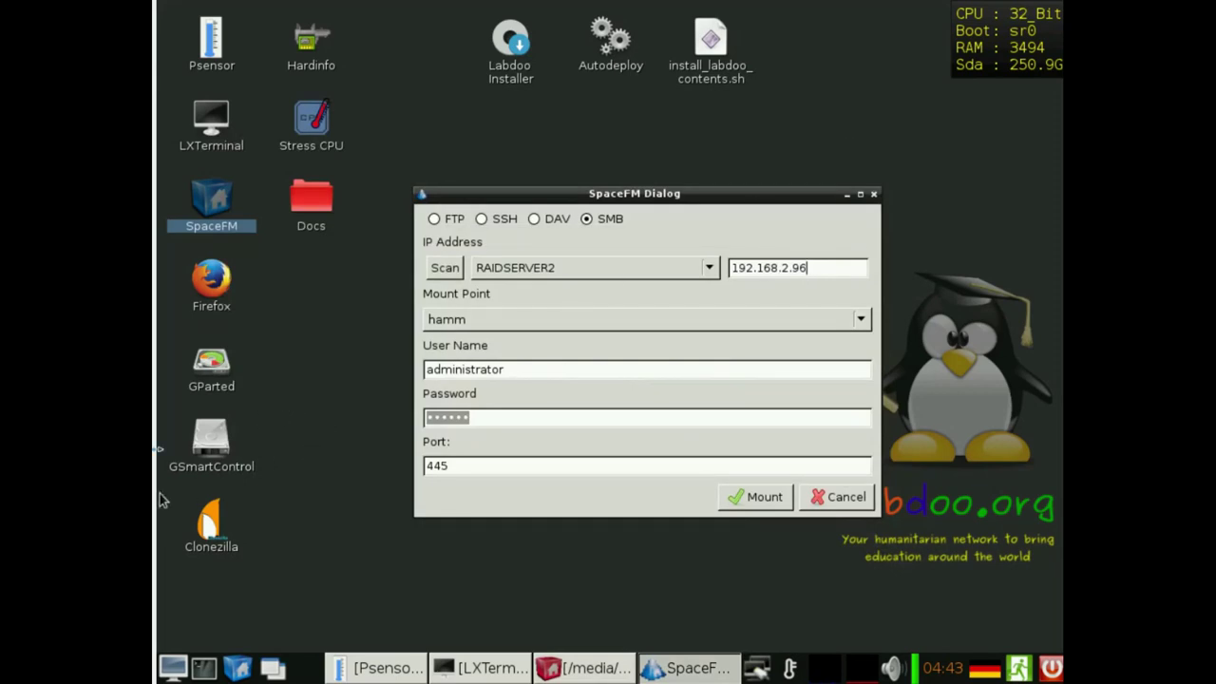
click(832, 499)
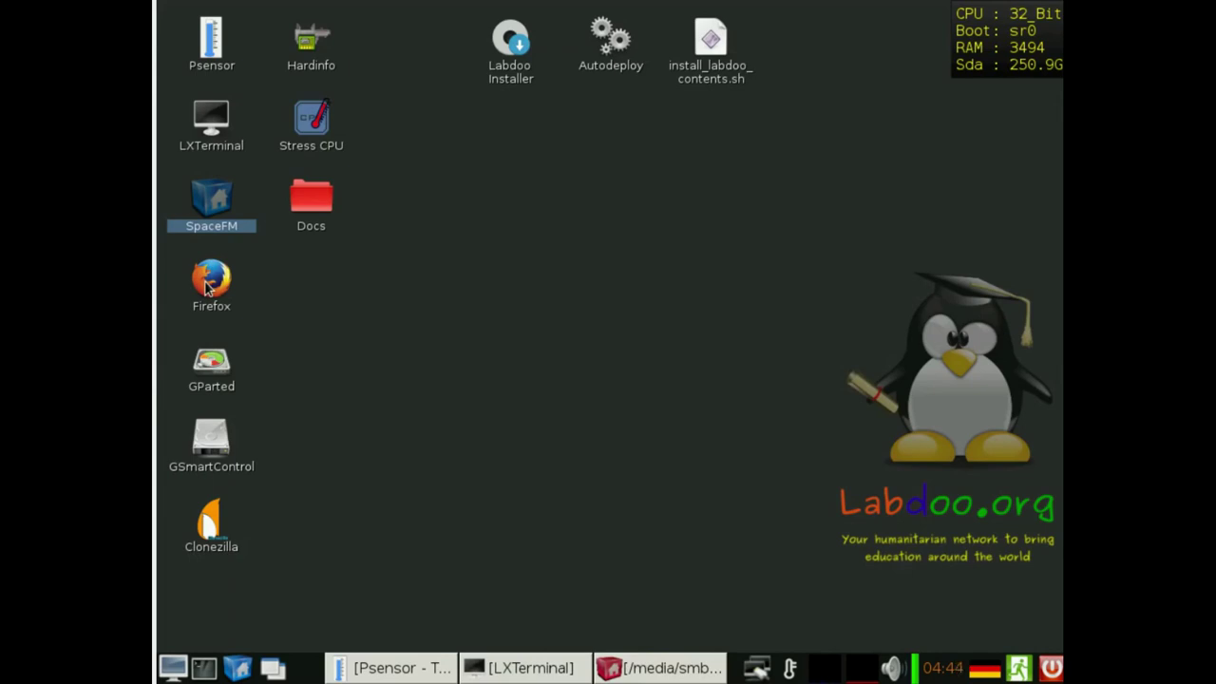
double_click(326, 201)
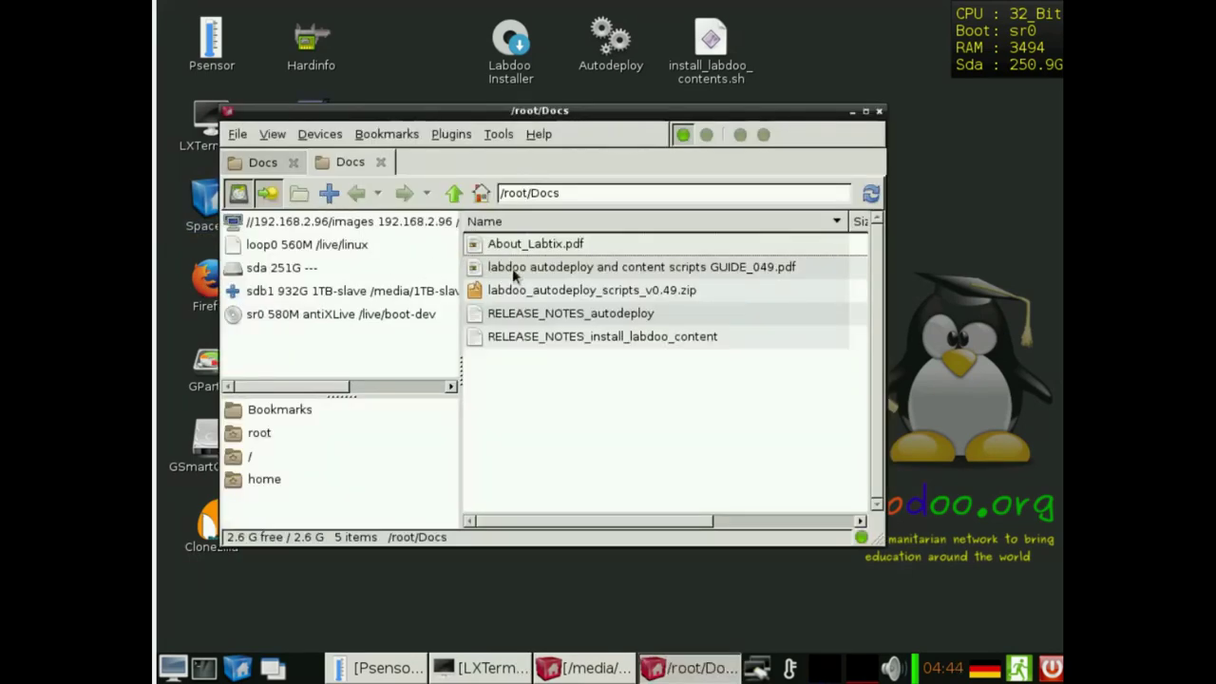
drag(517, 112, 641, 55)
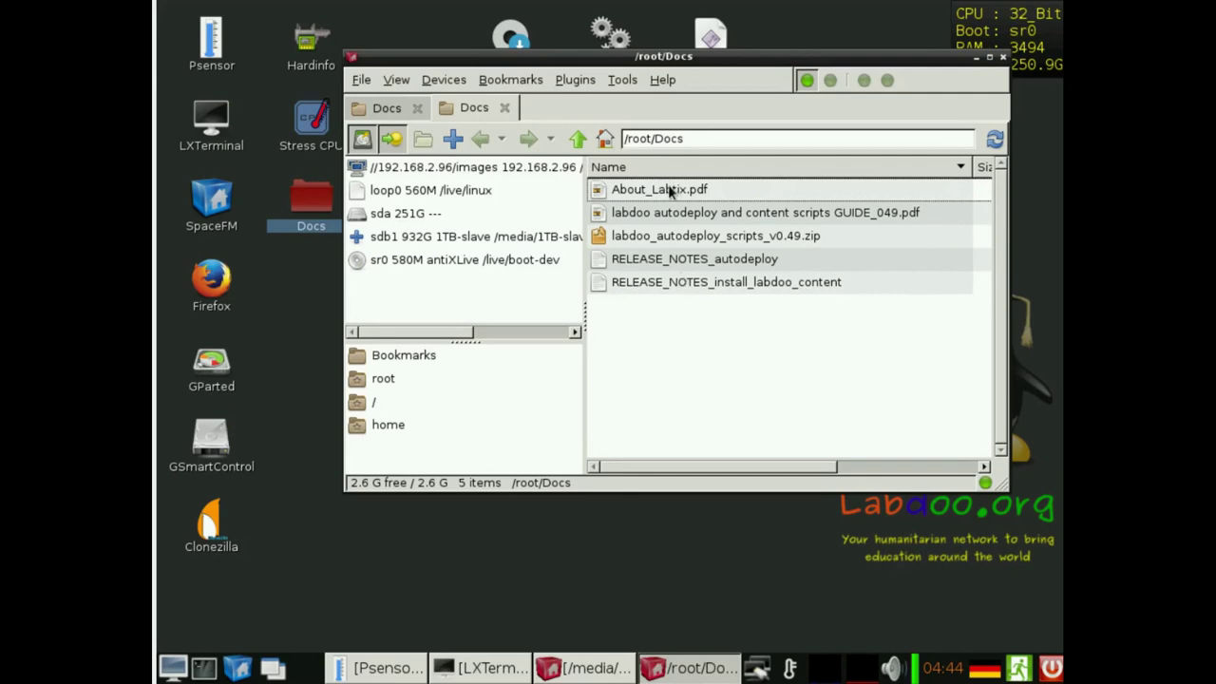
click(1002, 58)
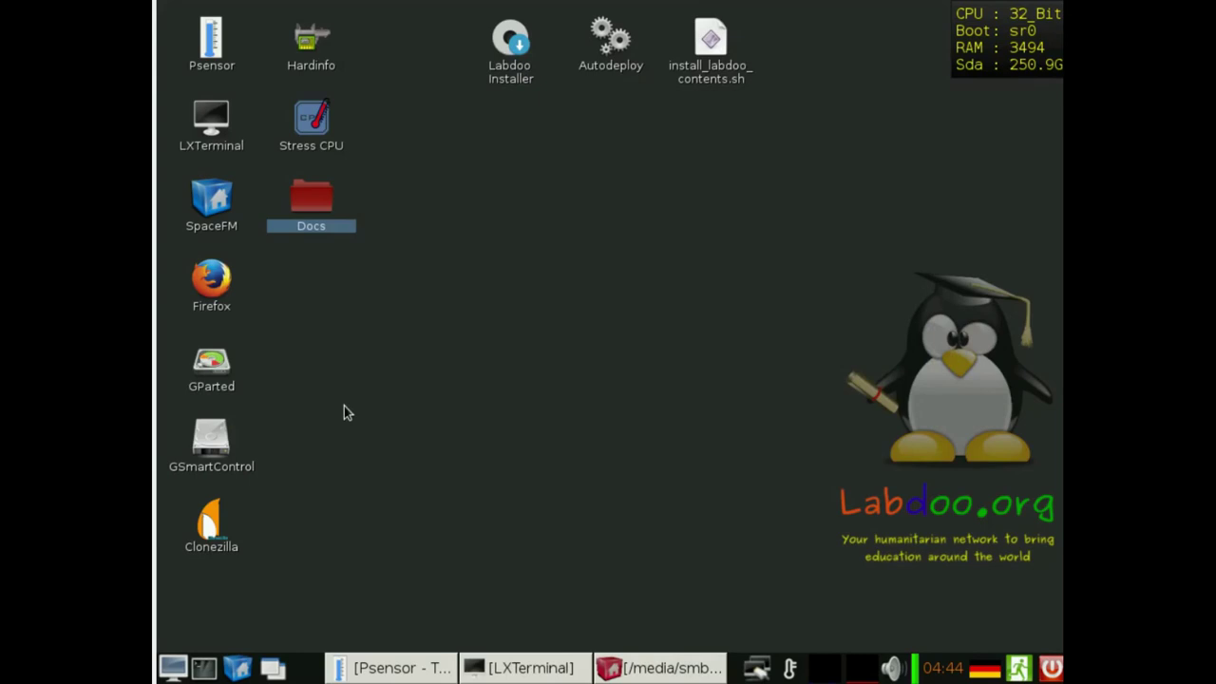
double_click(204, 359)
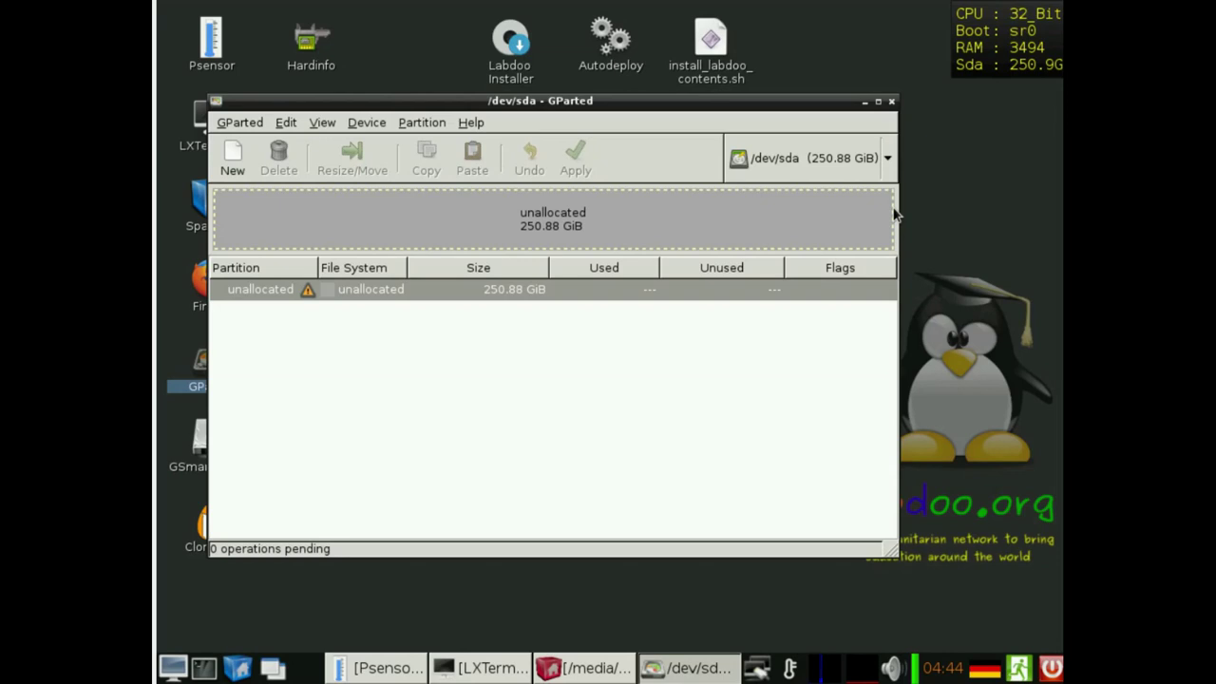
click(891, 101)
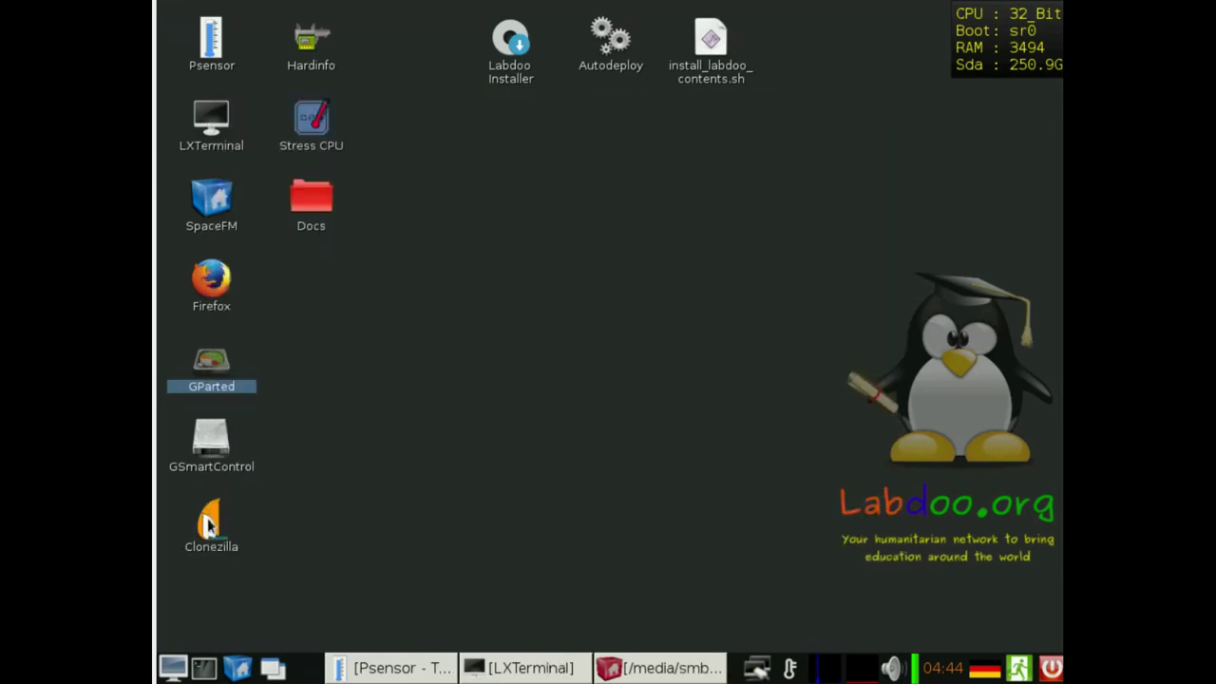
- Launch GSmartControl and show the SMART Attributes table for the /dev/sdb drive
double_click(211, 439)
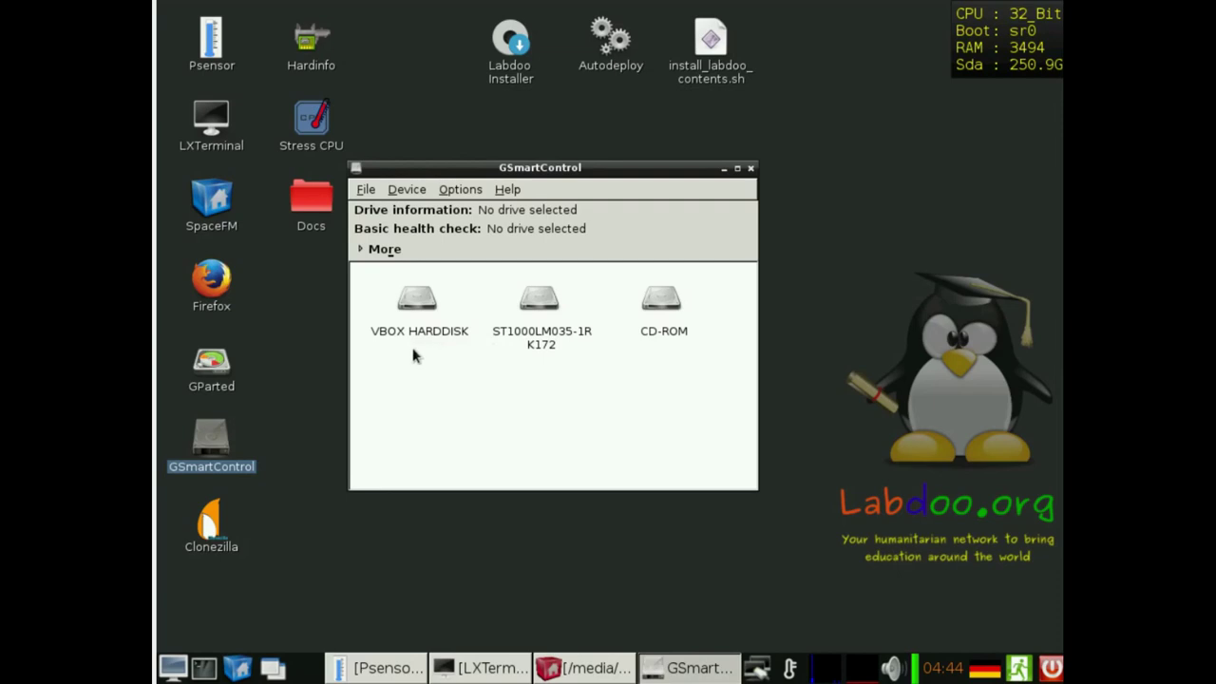
mouse_move(416, 345)
double_click(541, 311)
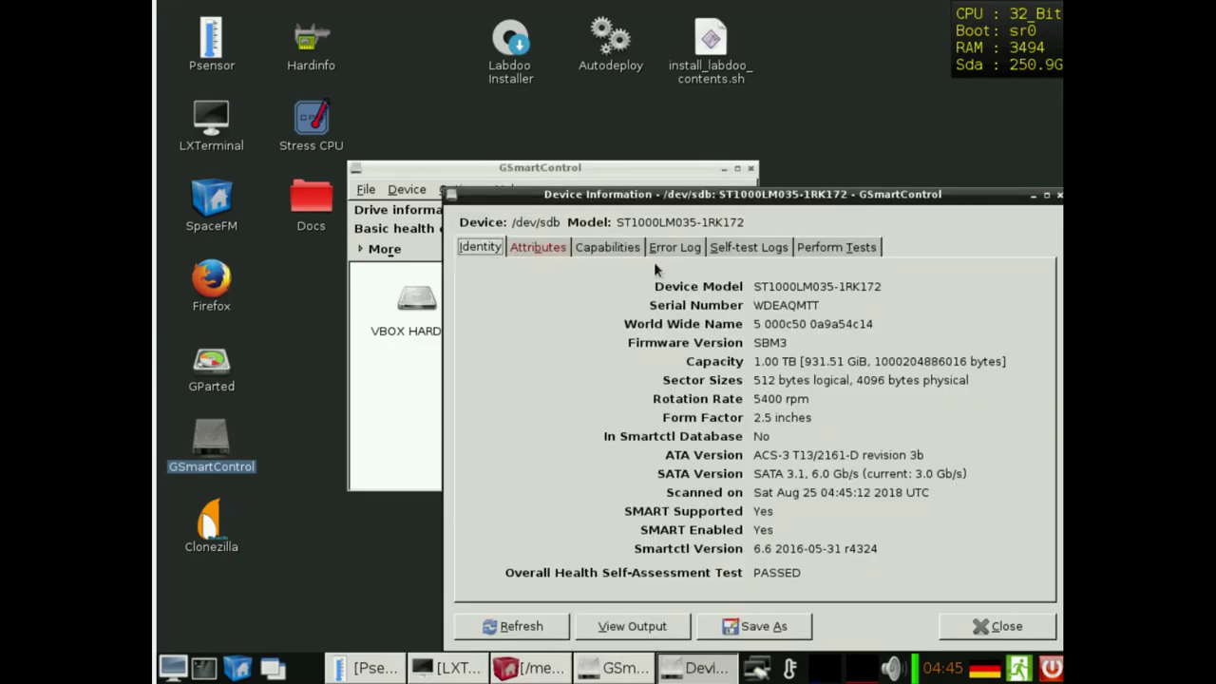
click(536, 249)
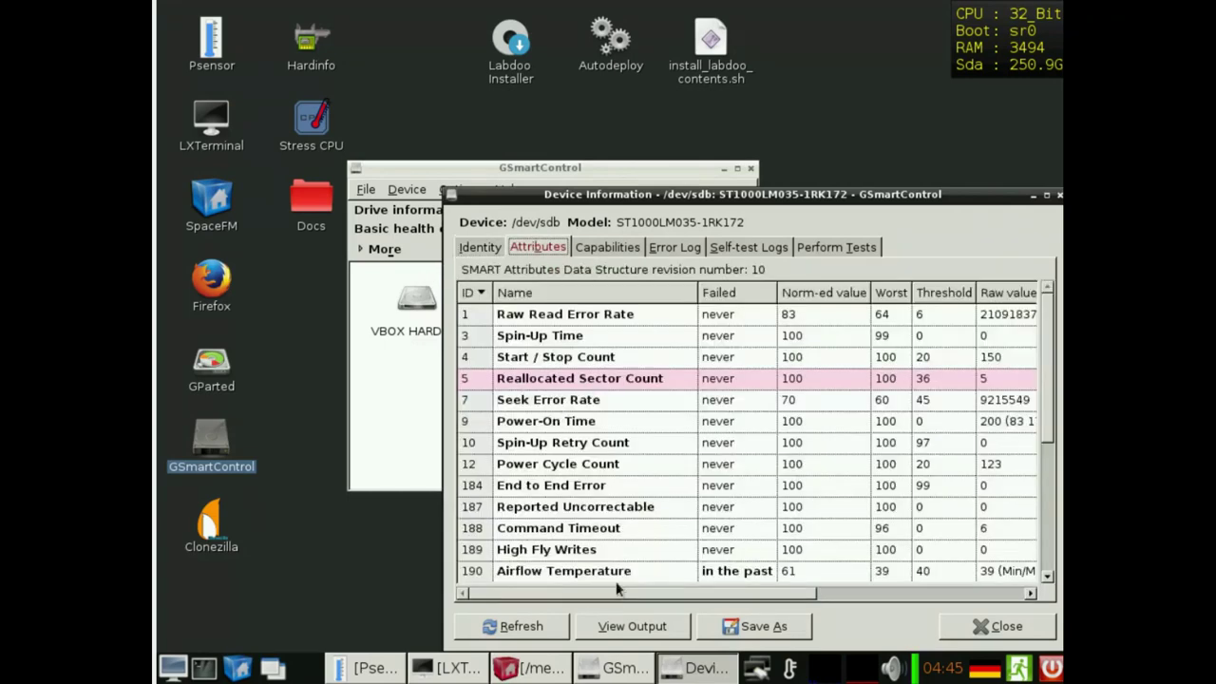
- Review the attributes, then close the Device Information window and GSmartControl
drag(615, 589, 649, 594)
mouse_move(617, 380)
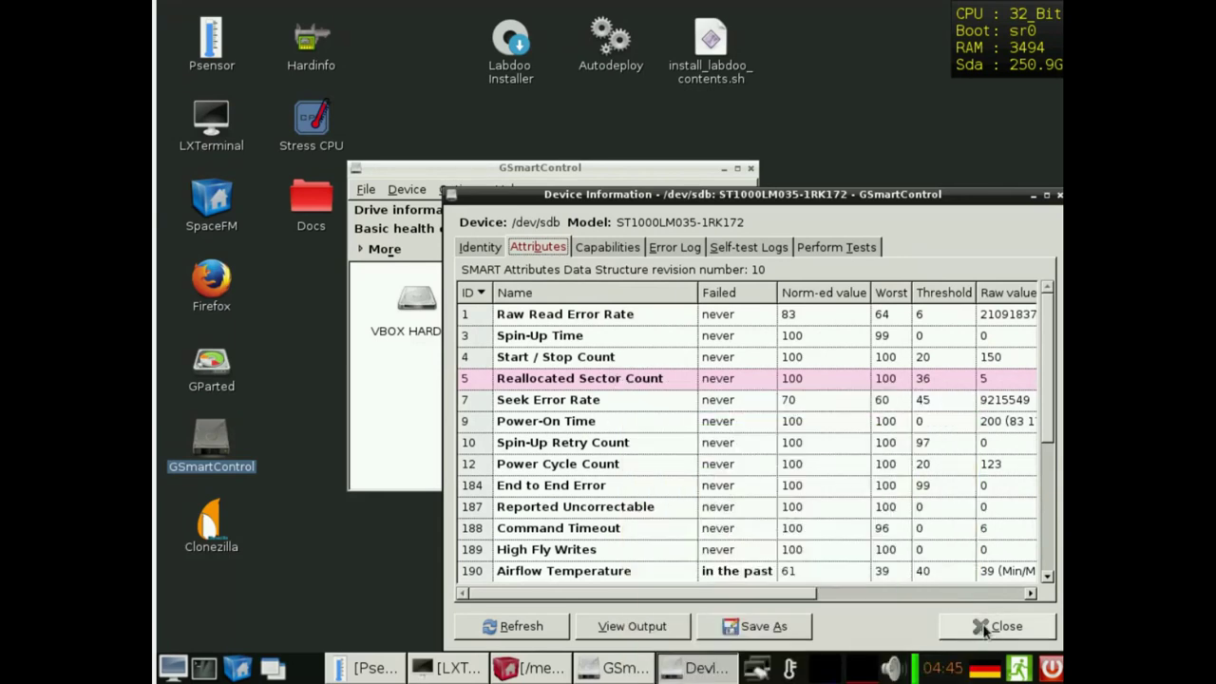
click(995, 626)
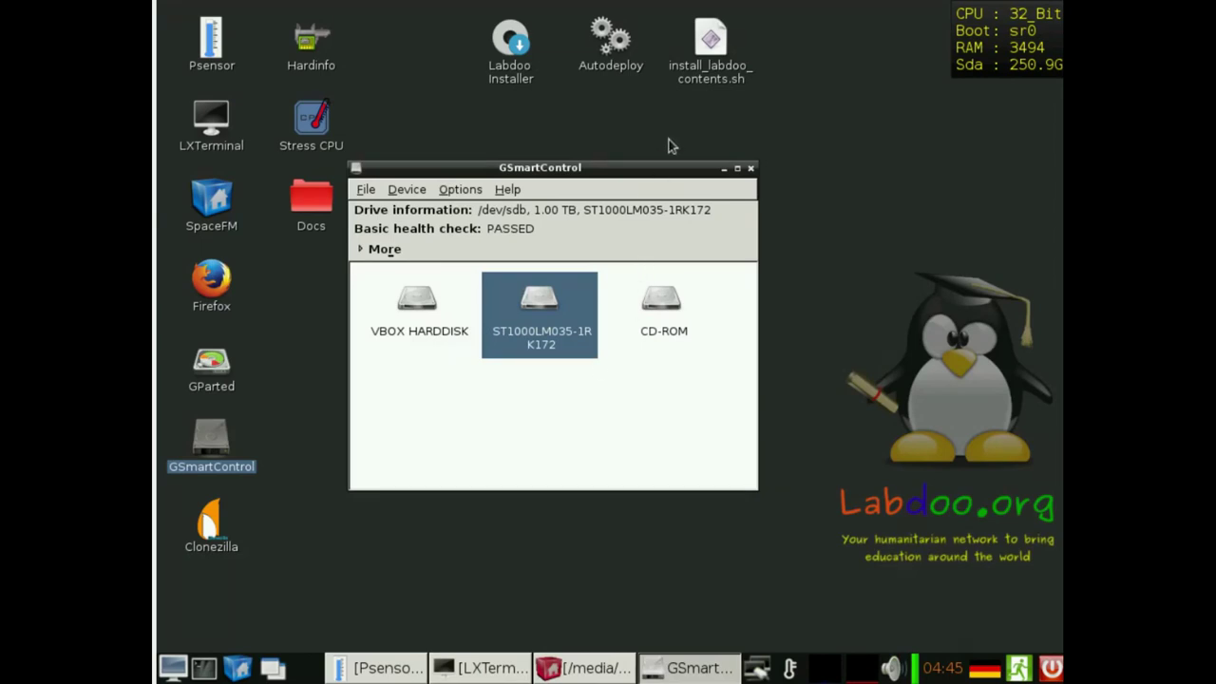
click(751, 169)
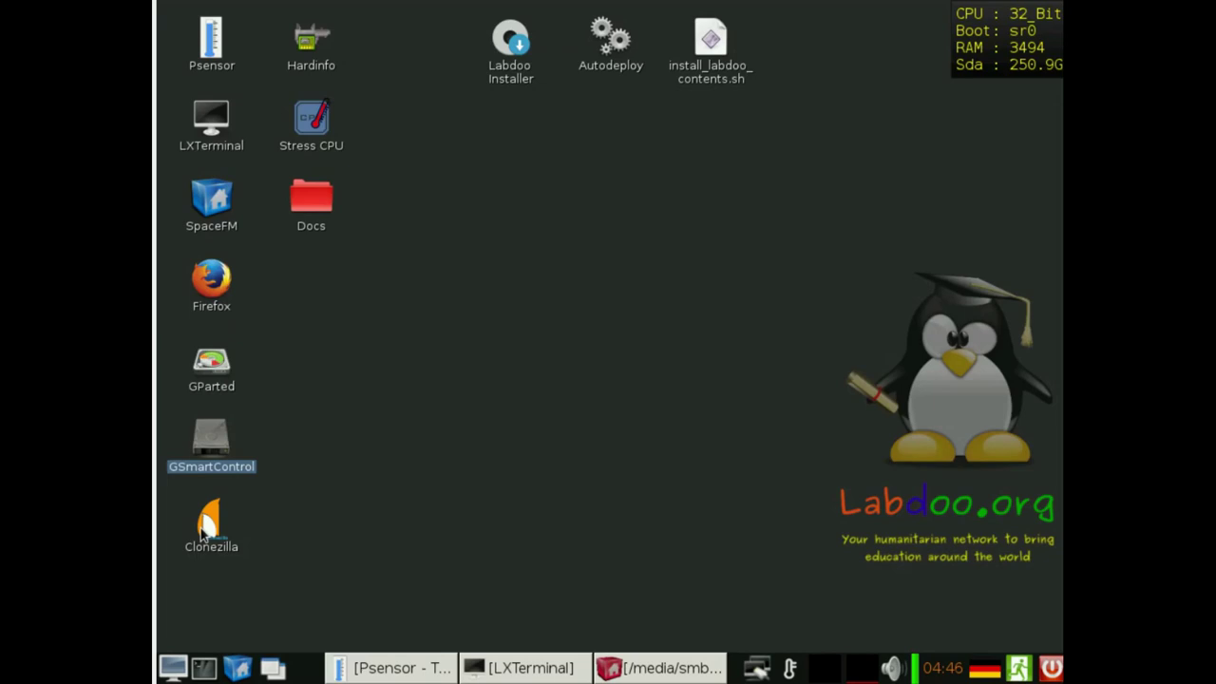
- Launch HardInfo and view its Summary, Processor and Filesystems pages
double_click(319, 43)
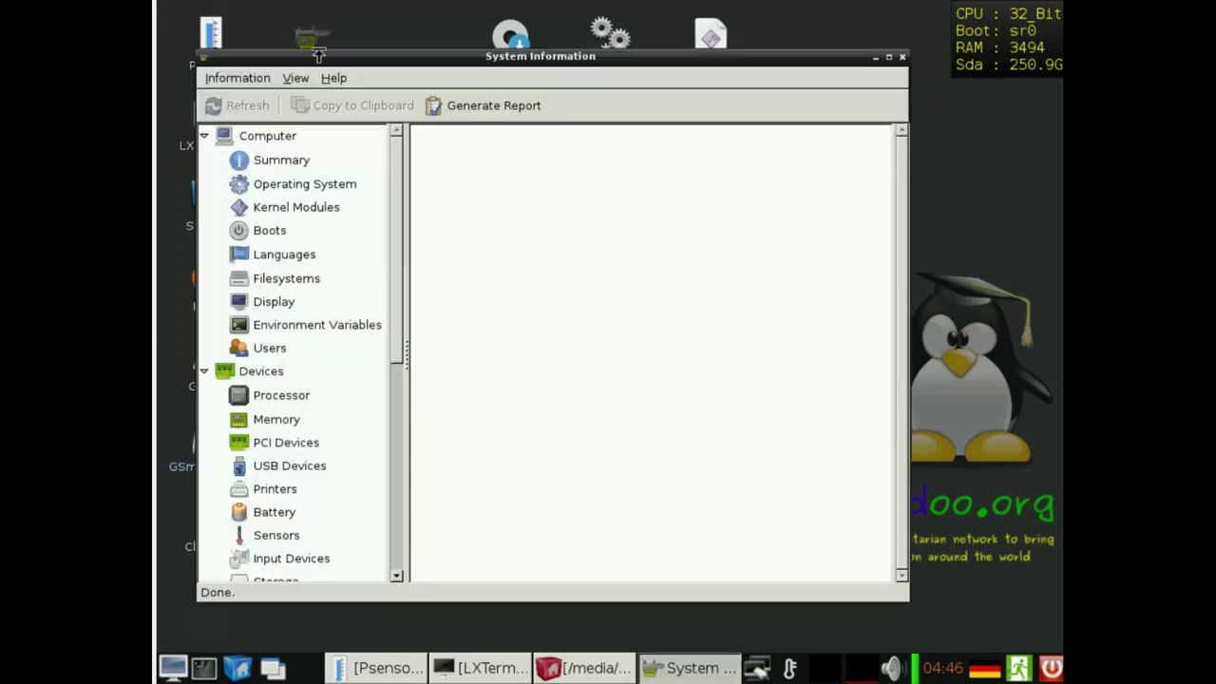
click(273, 164)
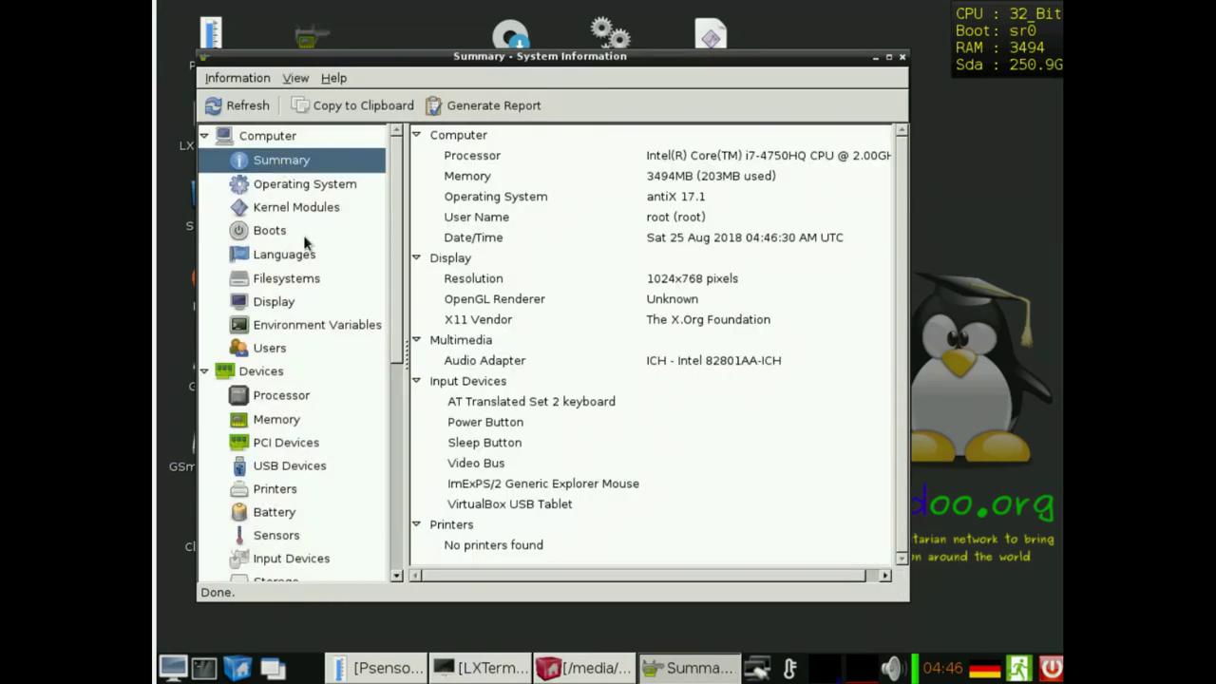
click(274, 402)
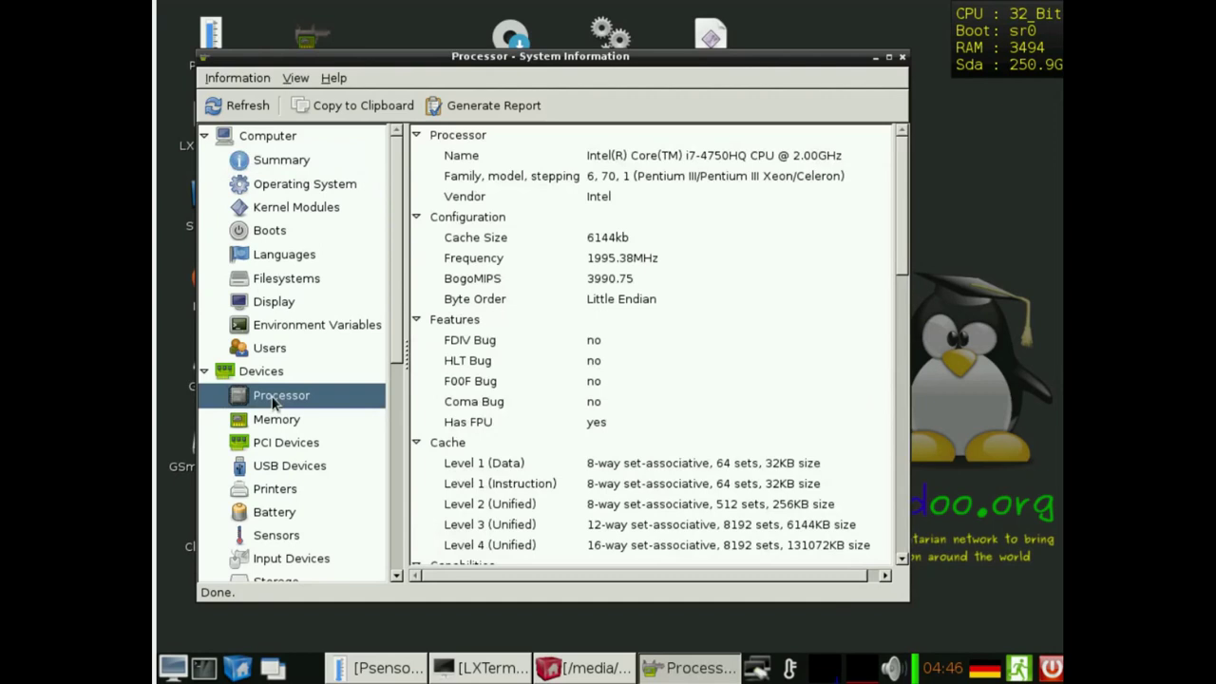
click(274, 282)
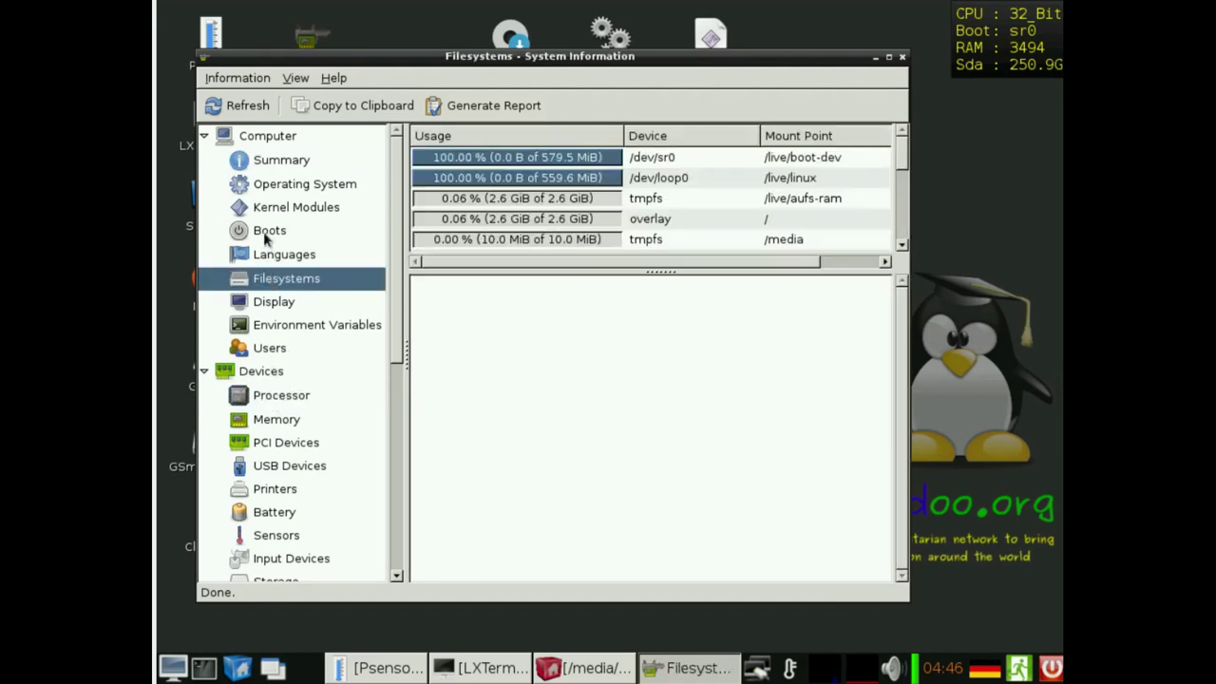
- Check the Operating System and Kernel Modules pages, then minimize HardInfo
click(268, 168)
click(270, 188)
click(272, 210)
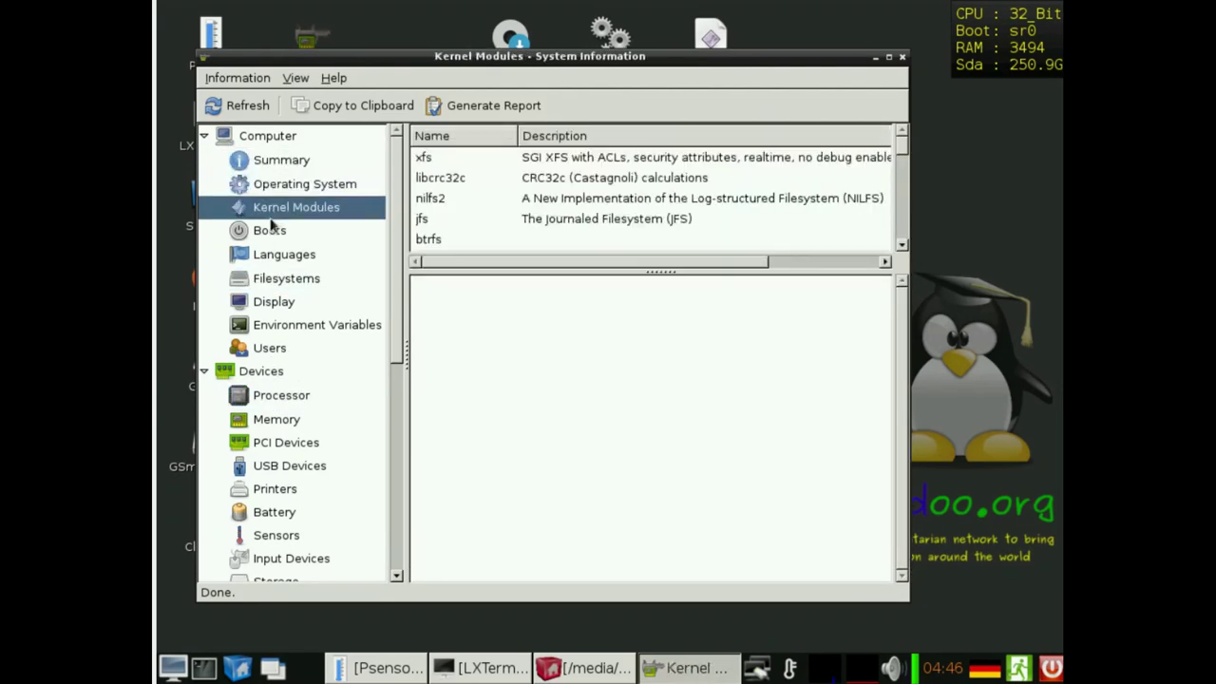
scroll(324, 469, down, 5)
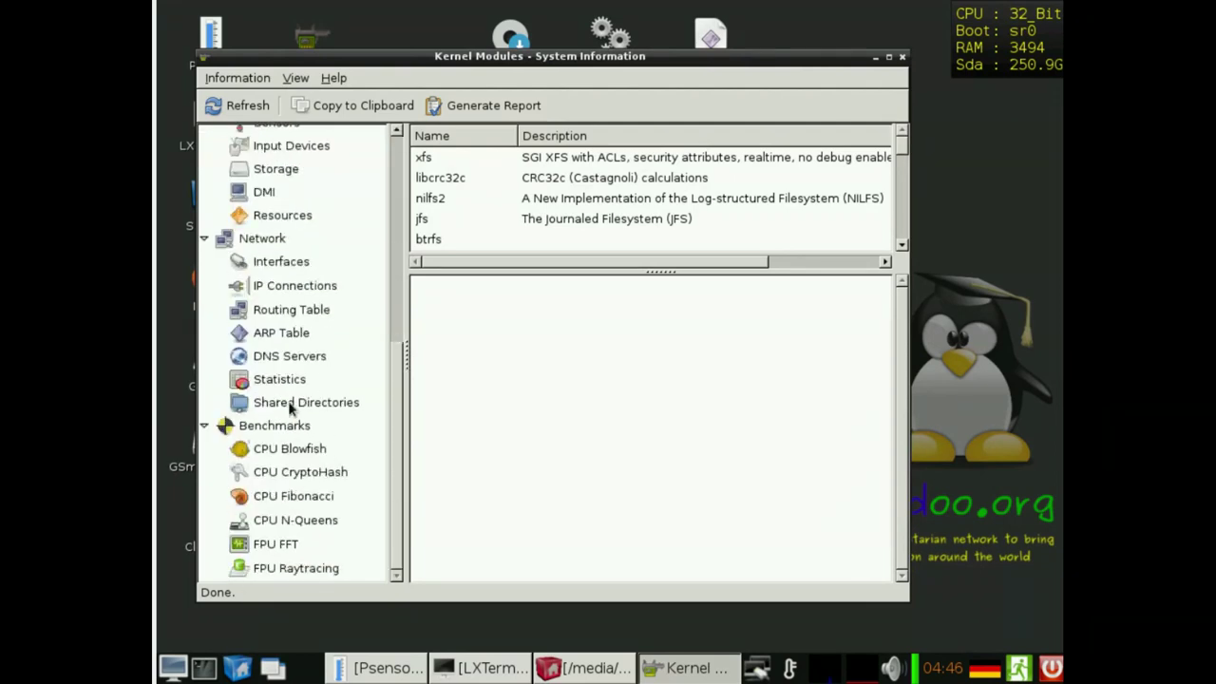
scroll(290, 407, up, 5)
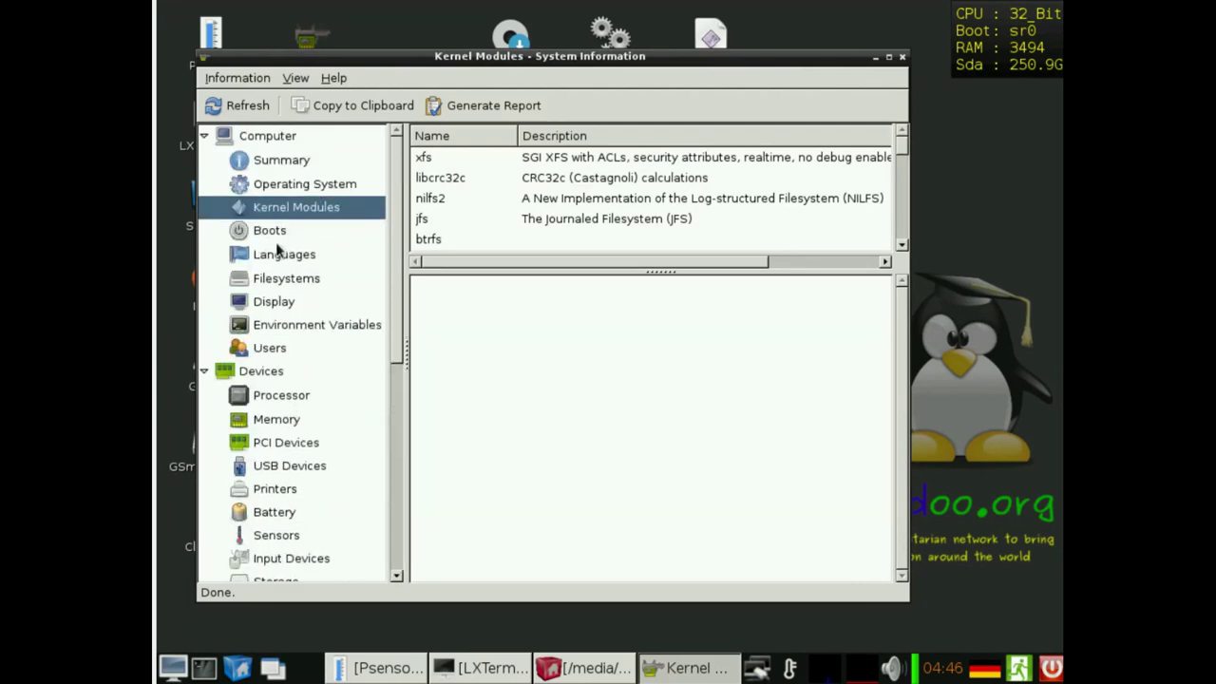
click(875, 57)
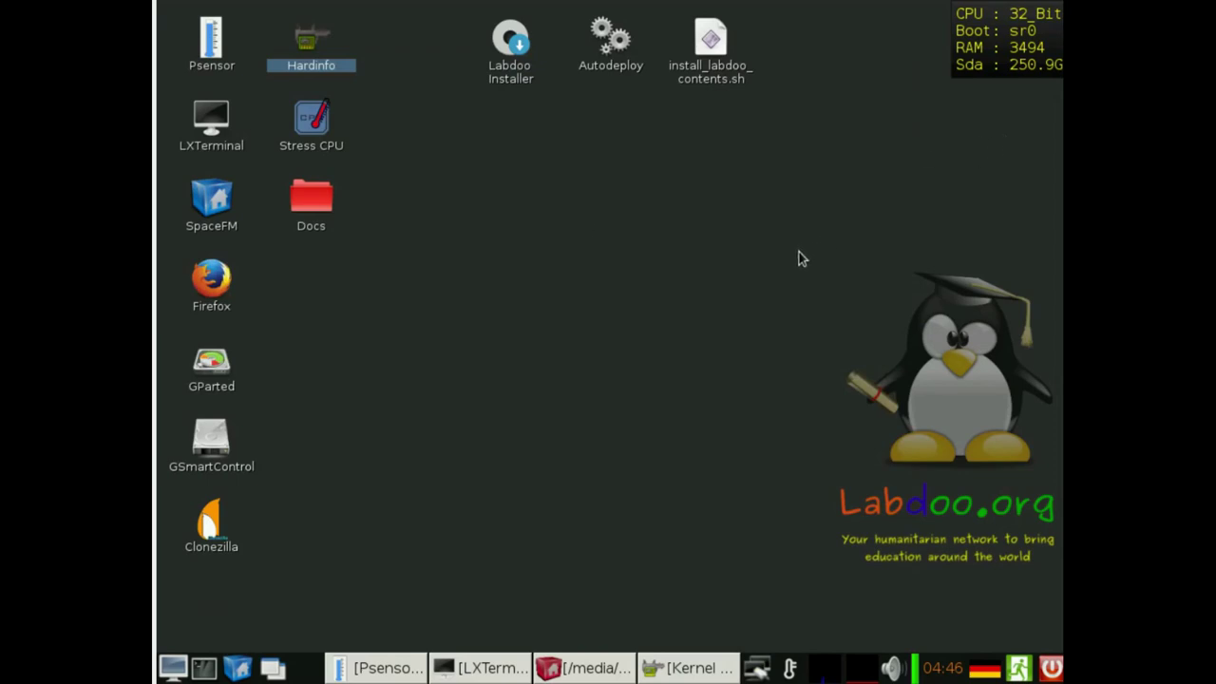
click(172, 668)
mouse_move(264, 529)
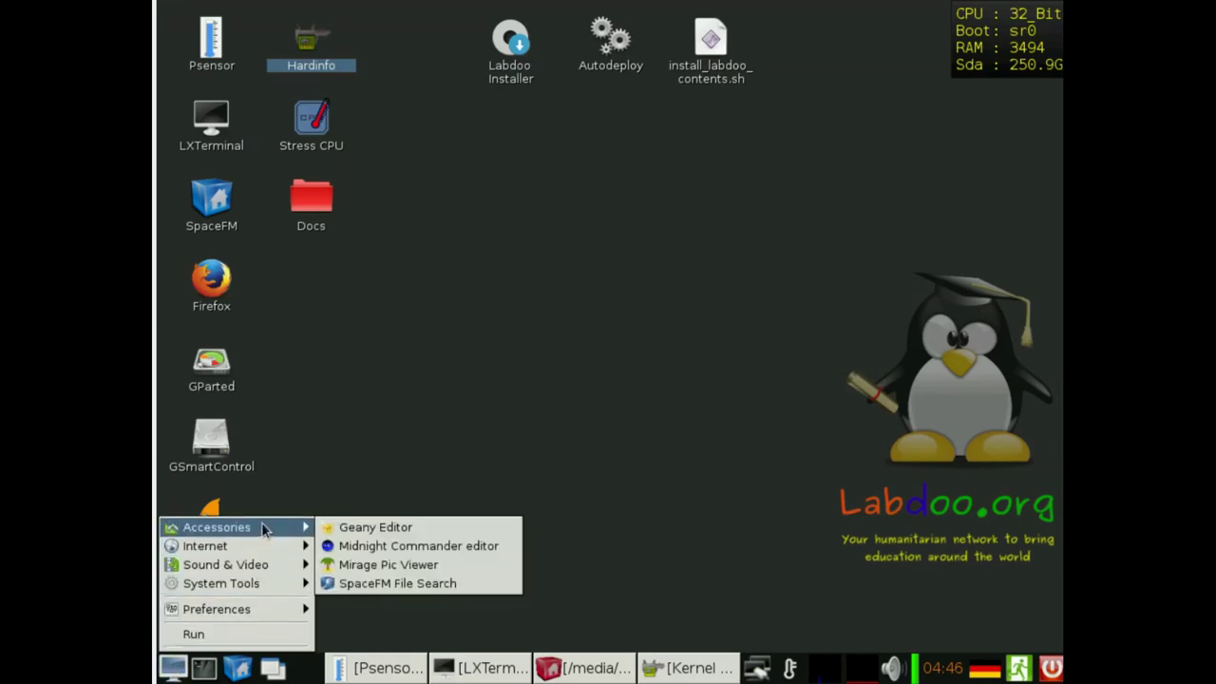
mouse_move(254, 554)
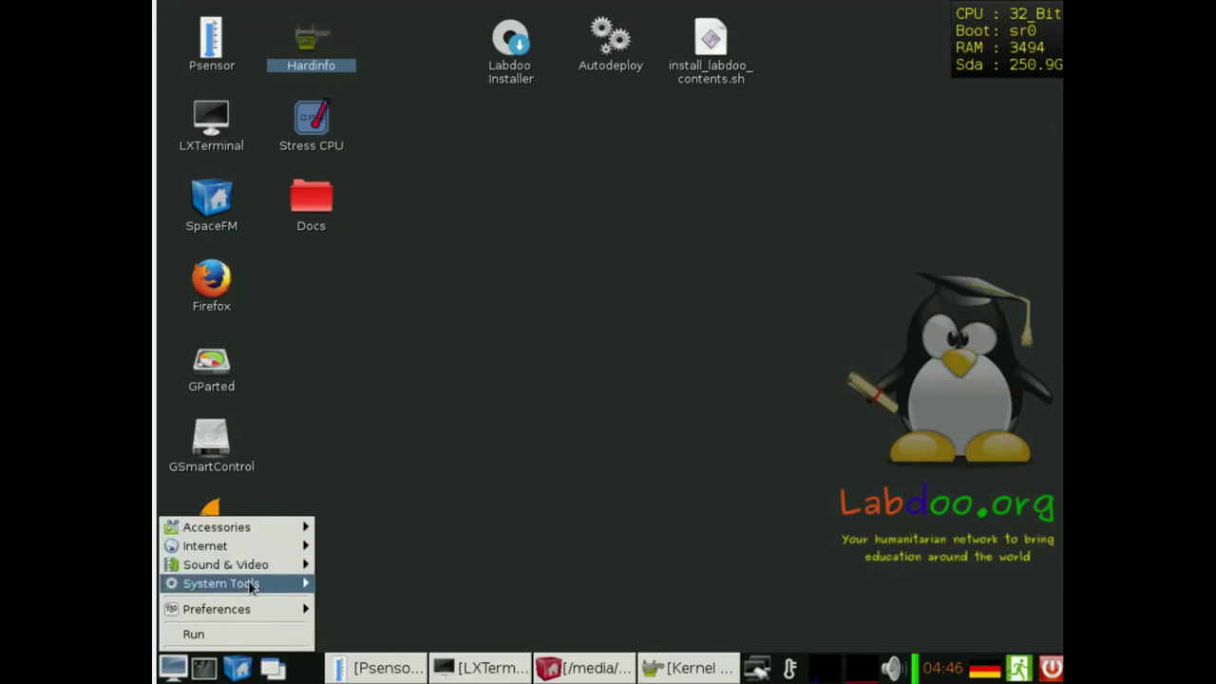
click(677, 525)
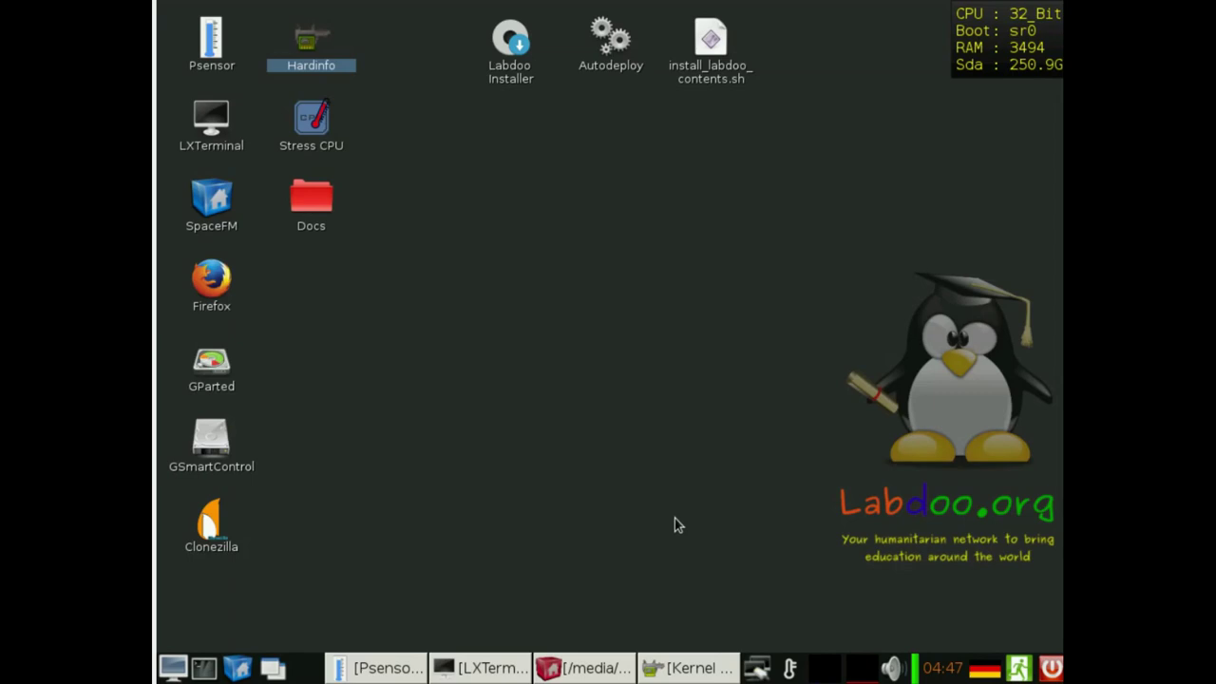
- Cycle the taskbar keyboard layout through US, French and German, leaving it on Spanish
click(988, 671)
click(989, 671)
click(988, 671)
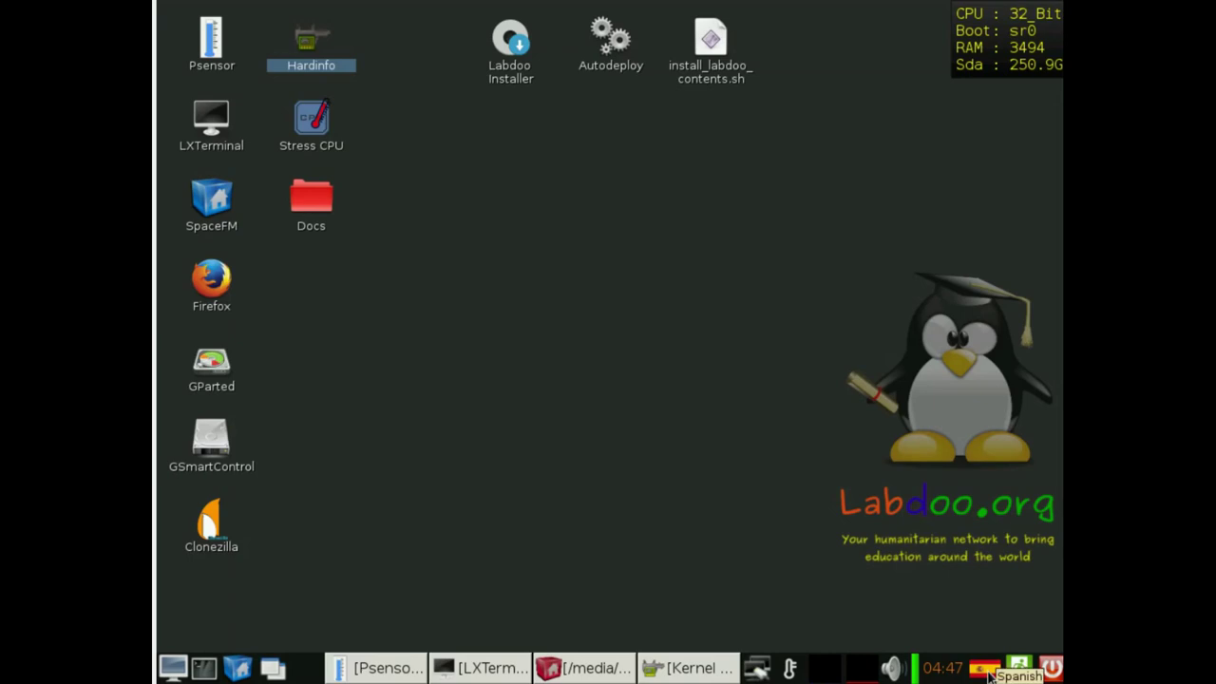
click(988, 671)
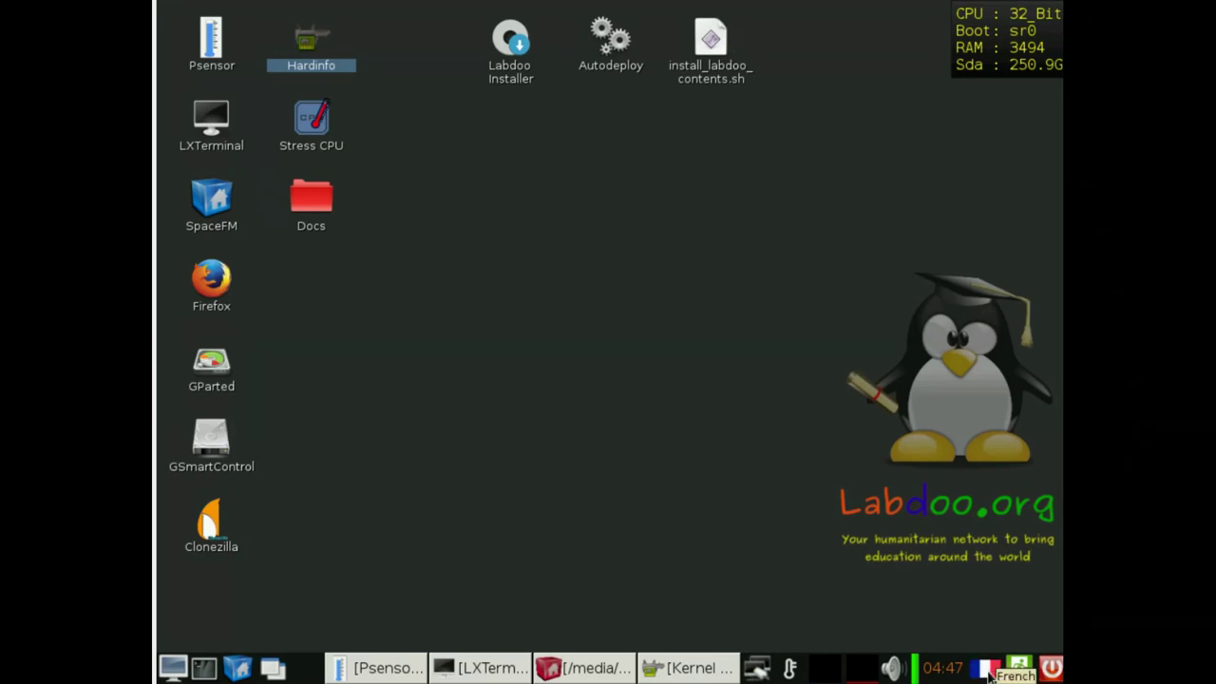
click(988, 671)
click(988, 671)
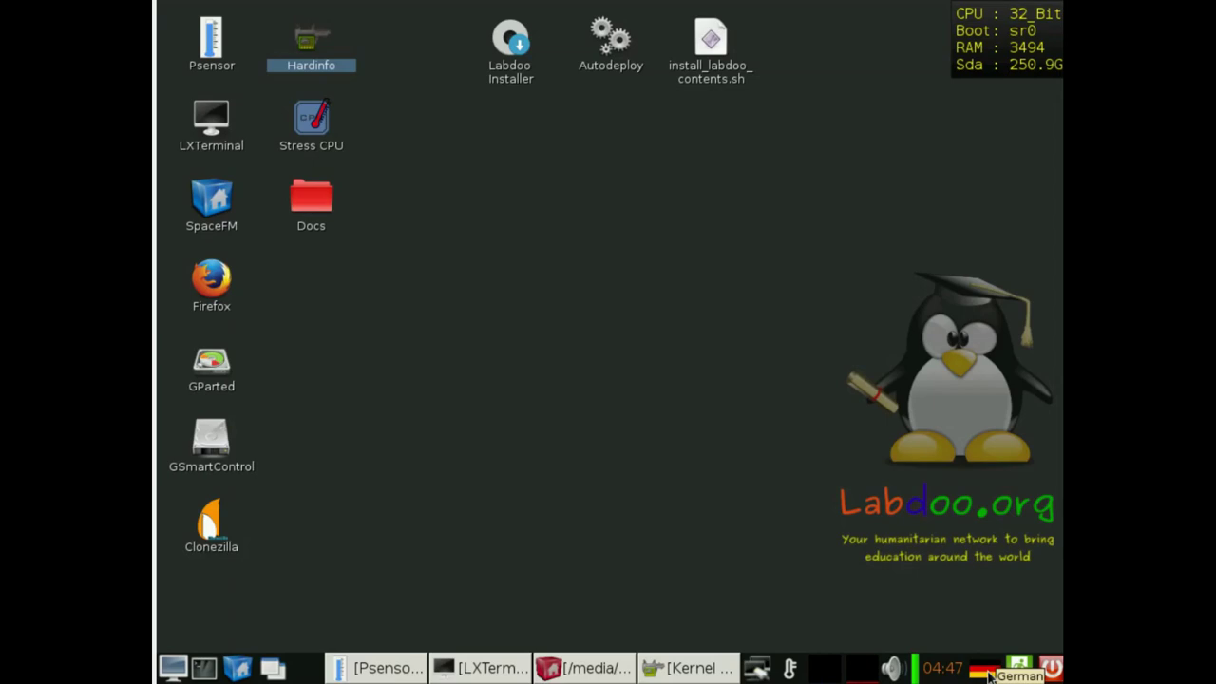
click(988, 671)
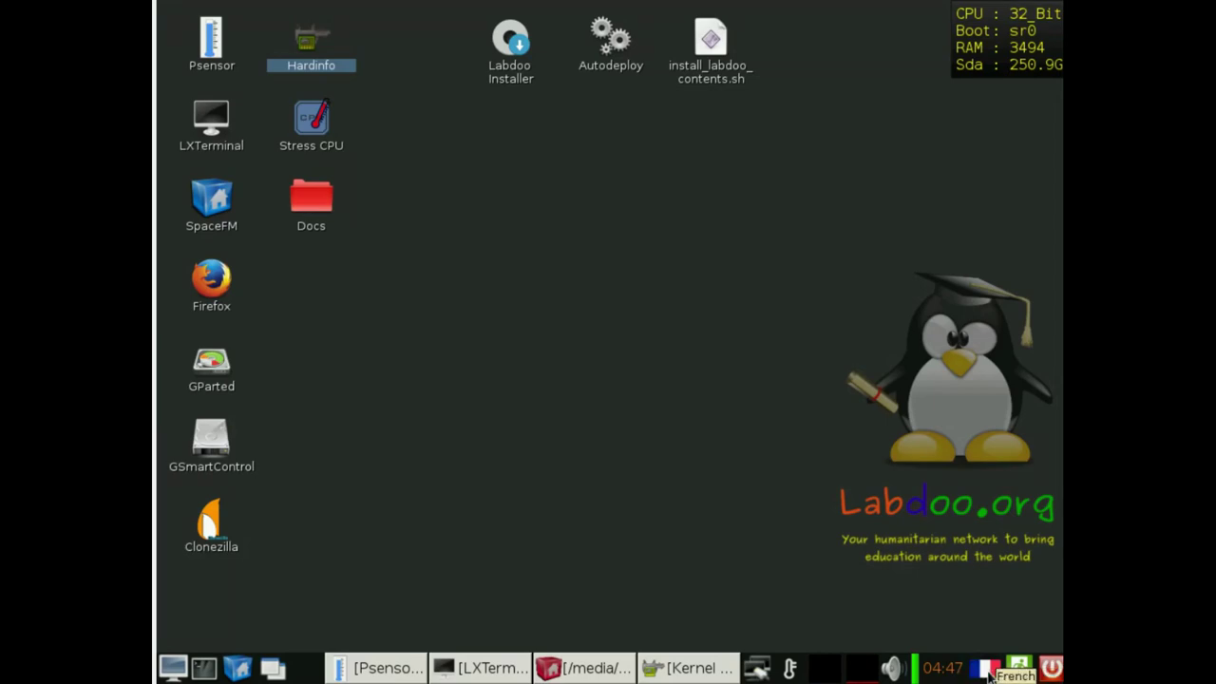
click(989, 673)
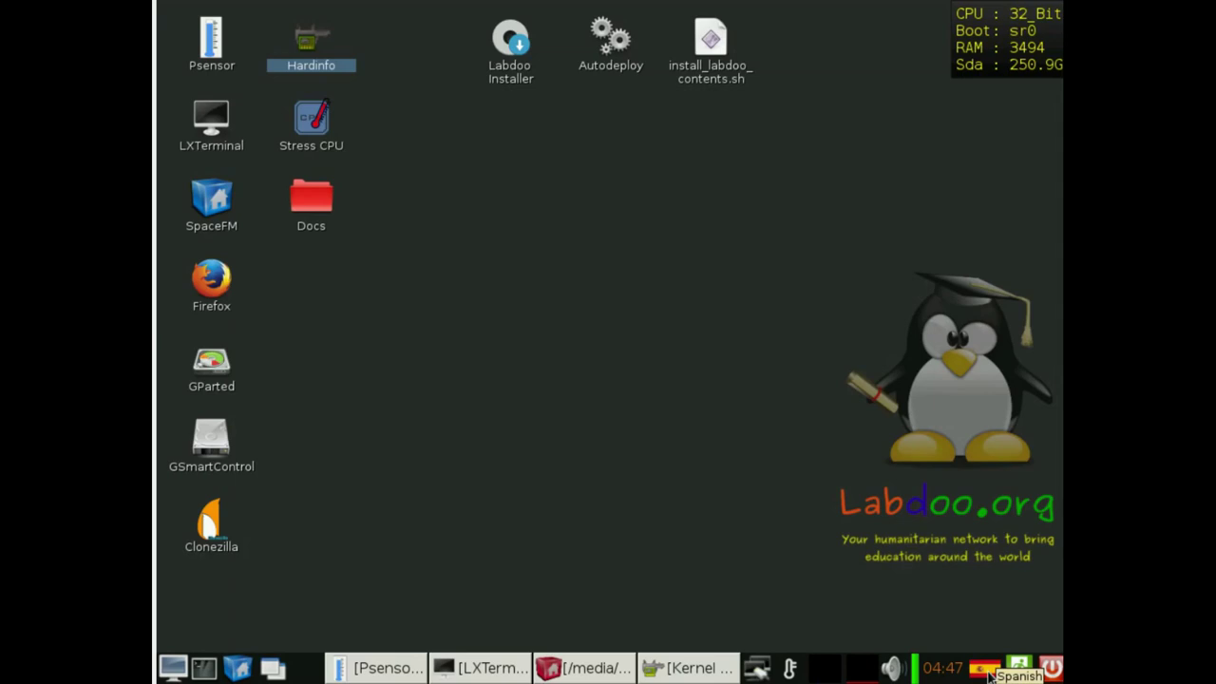
right_click(989, 673)
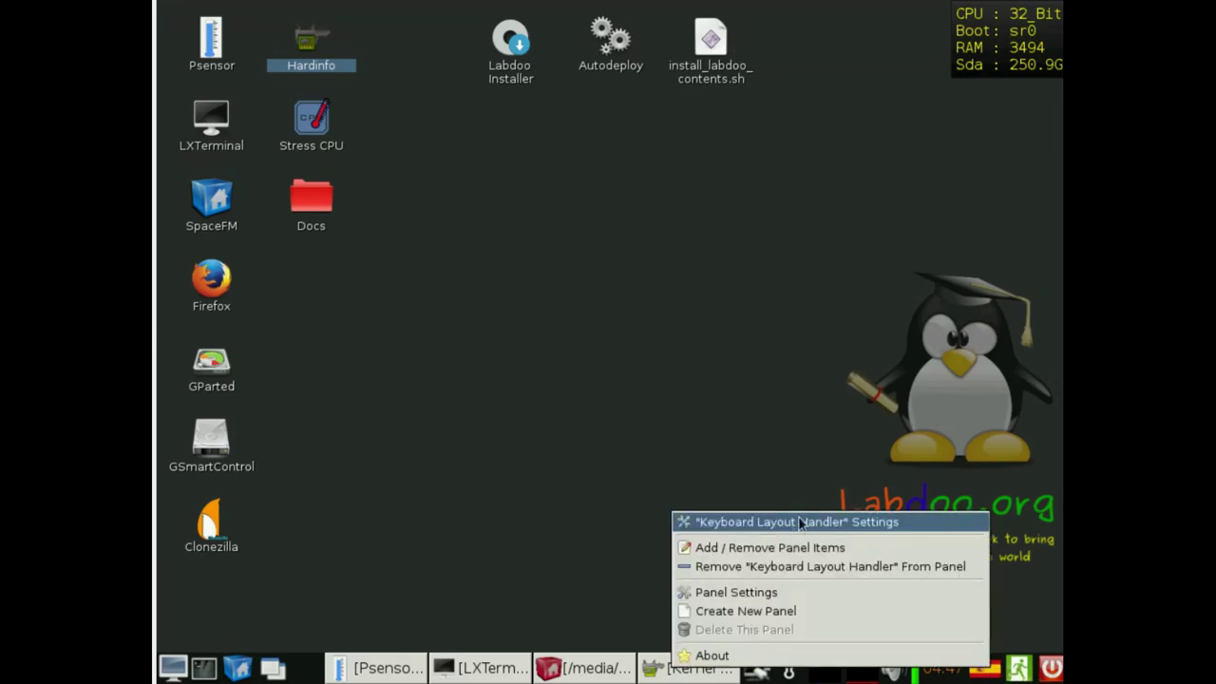
- Dismiss the keyboard layout options menu, keeping Spanish active
click(776, 454)
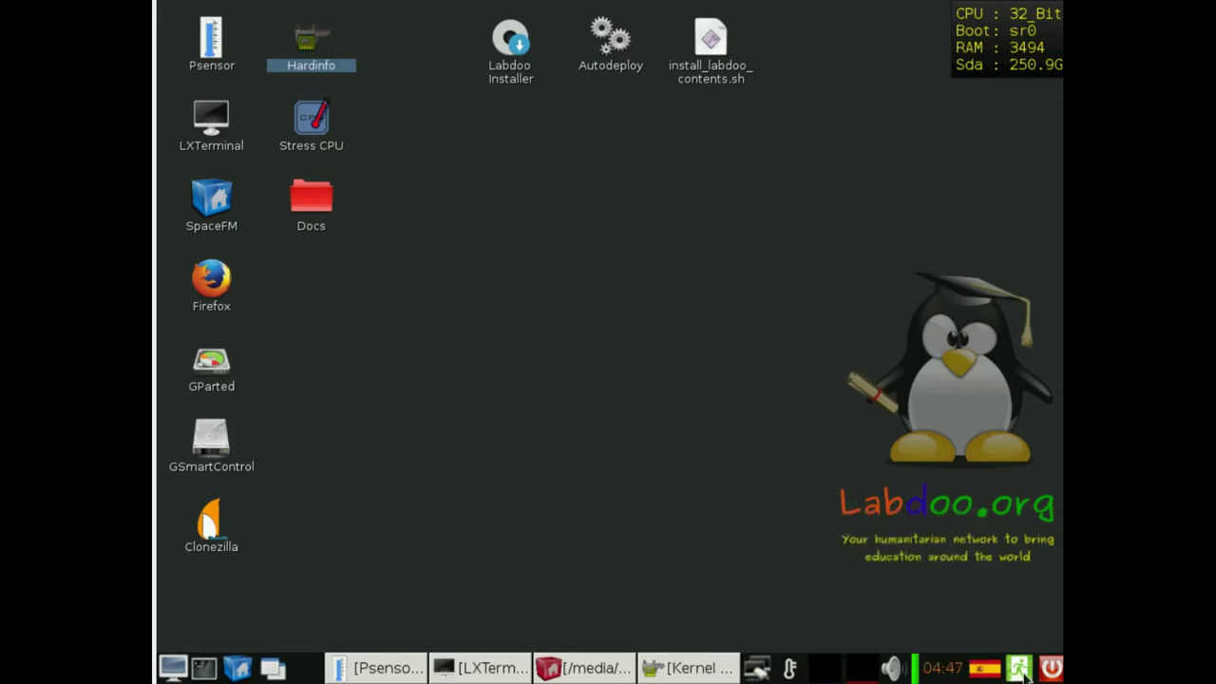